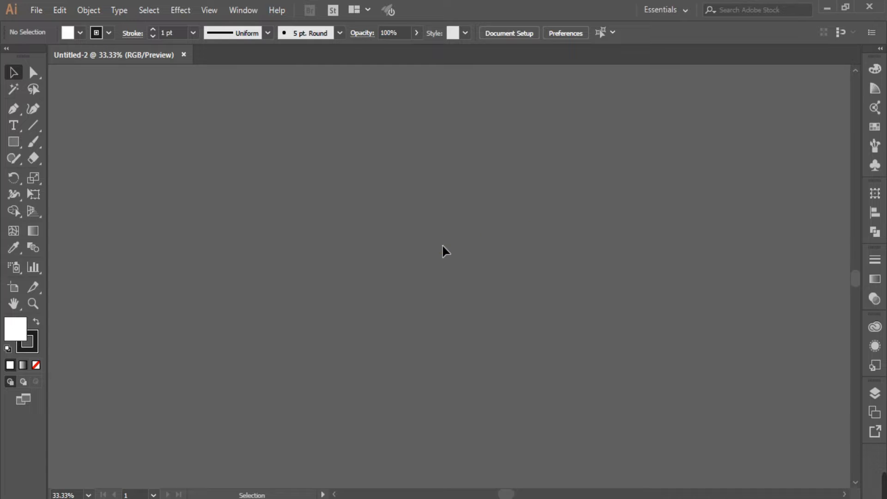
Step: Add the text "STEP UP" at 72 pt and place it left of the canvas centre
click(11, 125)
click(409, 237)
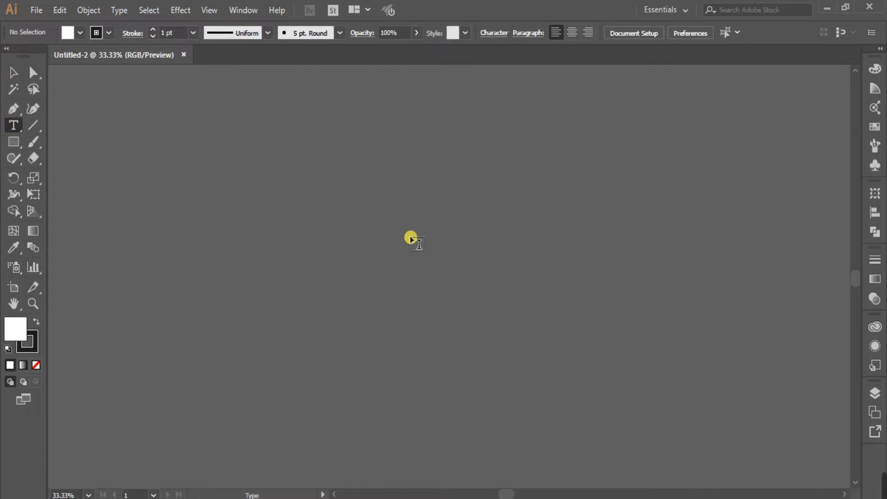
click(623, 32)
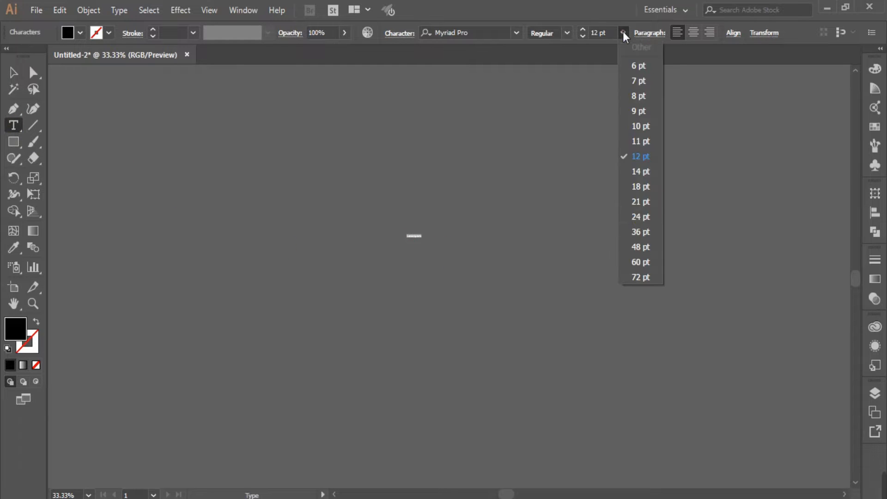
click(643, 275)
click(503, 239)
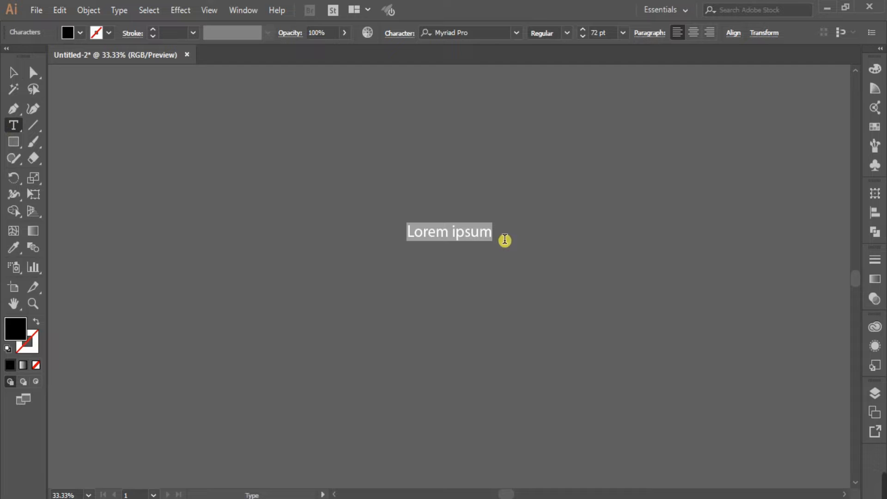
key(BackSpace)
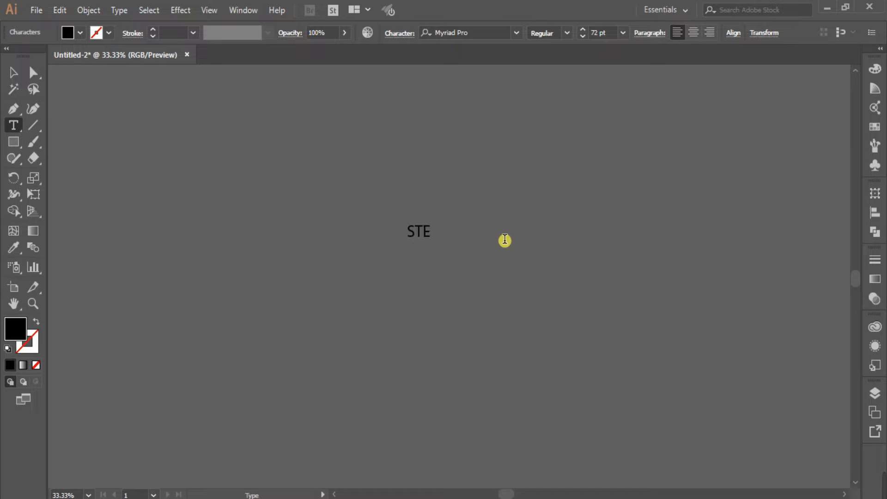
text(STEP UP)
click(13, 73)
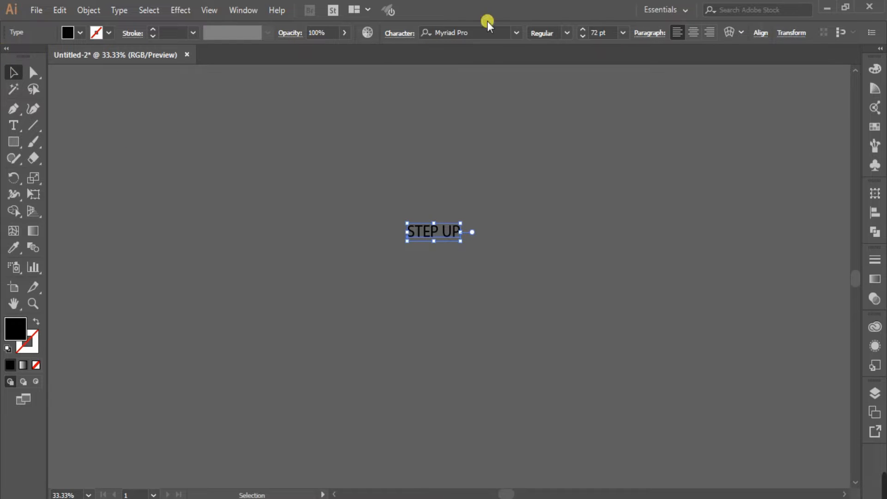
drag(440, 233, 316, 215)
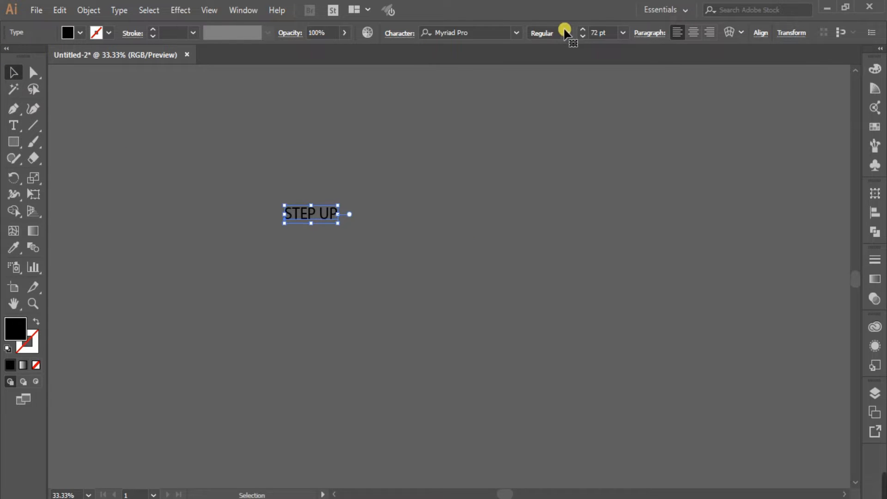
Step: Set the "STEP UP" text in Roboto Bold Condensed at 350 pt
click(518, 32)
text(r)
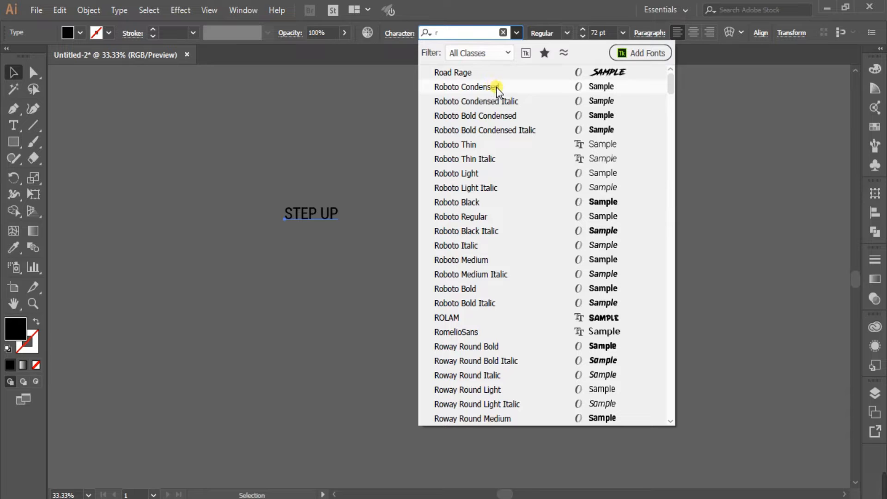
click(497, 117)
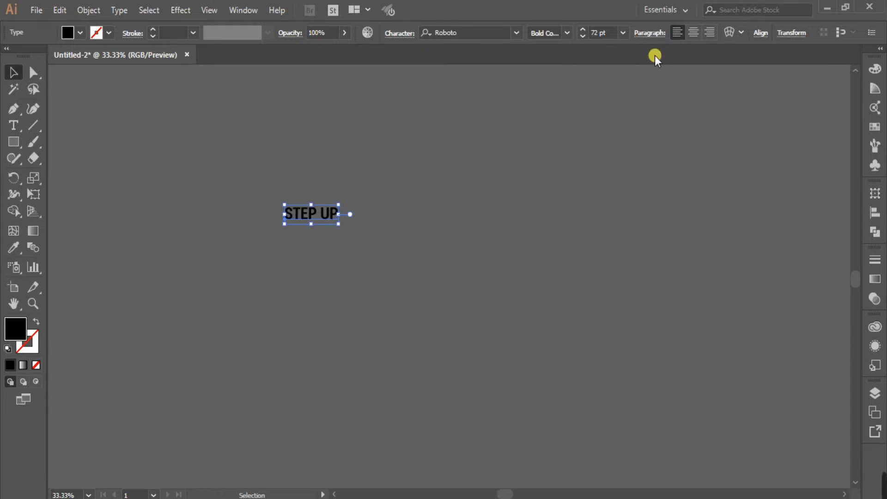
double_click(597, 36)
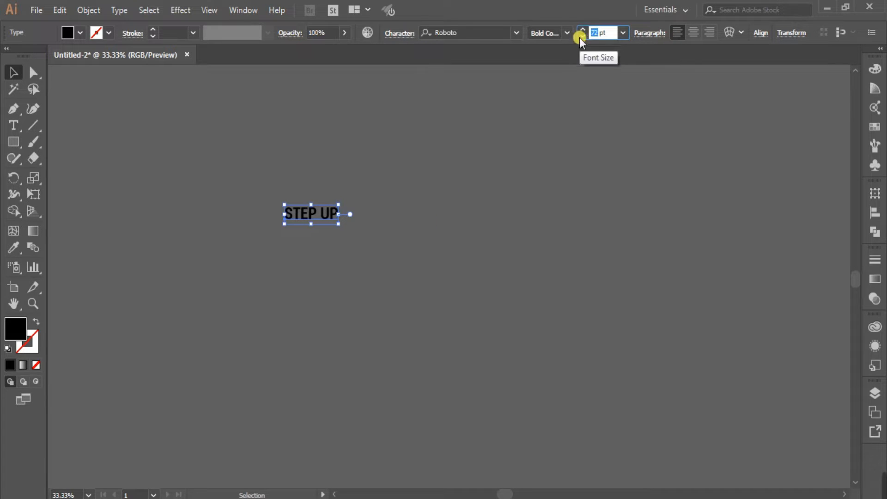
text(350)
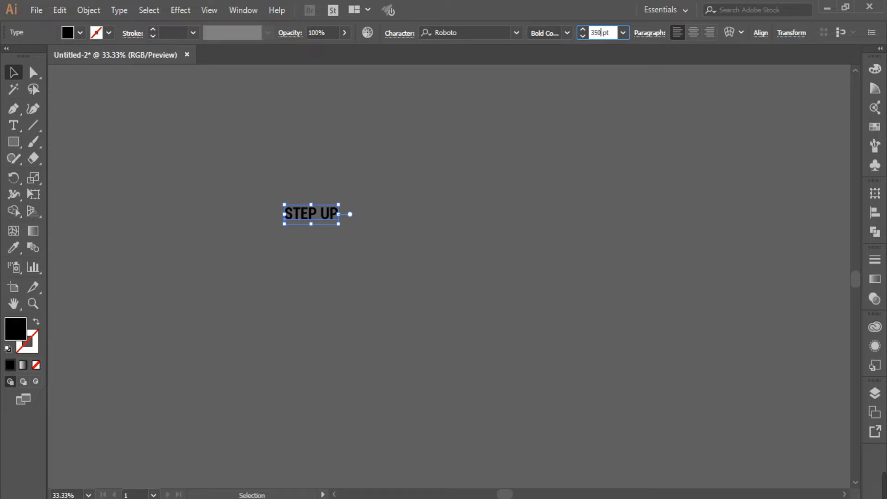
key(Return)
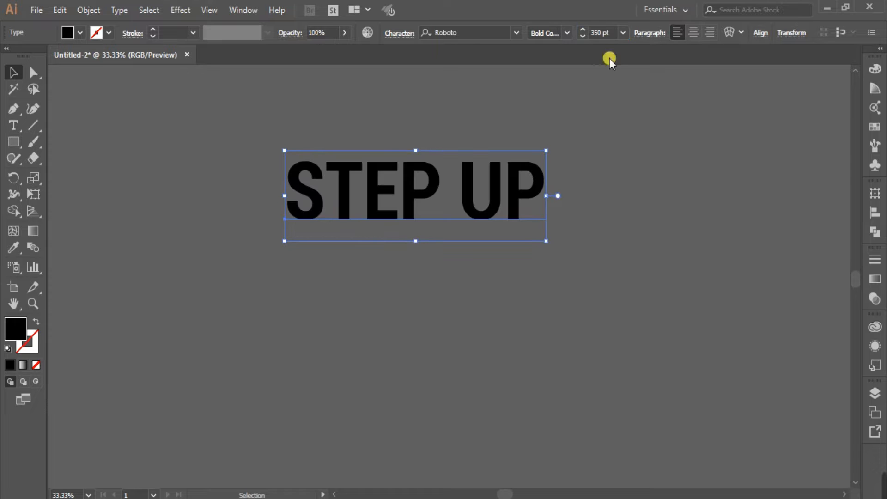
Step: Change the fill colour of the "STEP UP" text to white
click(481, 284)
click(412, 203)
double_click(16, 328)
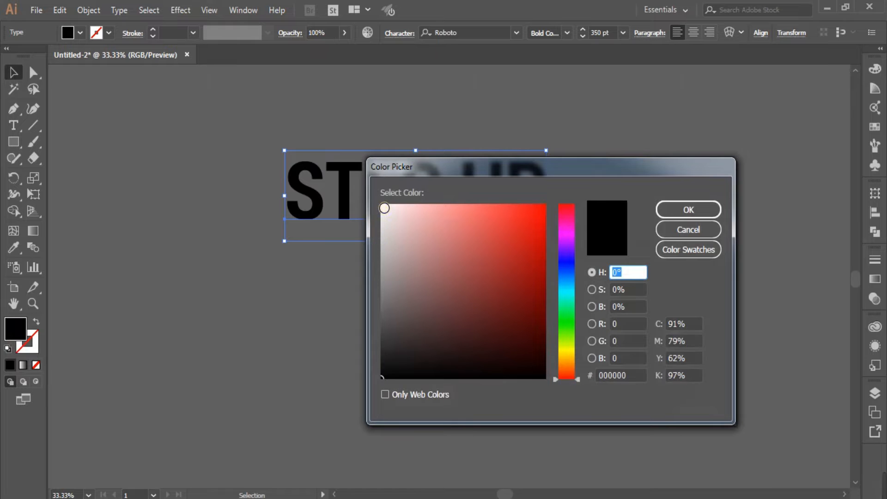
click(381, 205)
click(698, 213)
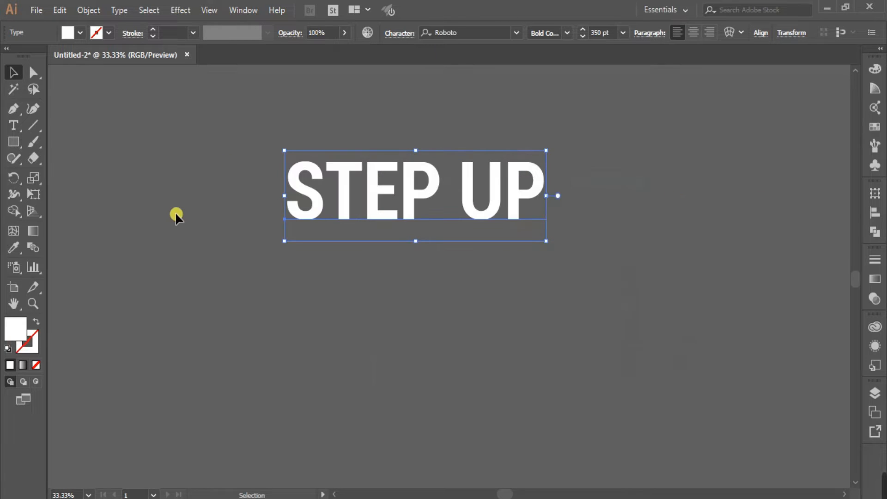
click(179, 195)
click(410, 187)
drag(415, 243, 416, 286)
key(ctrl+z)
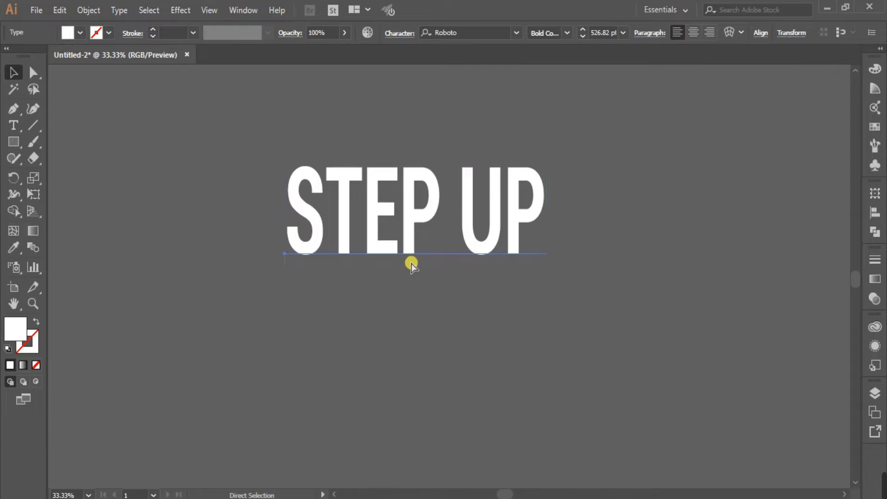
Step: Duplicate the white "STEP UP" text straight below the original as a spare copy
drag(409, 198, 407, 449)
click(442, 232)
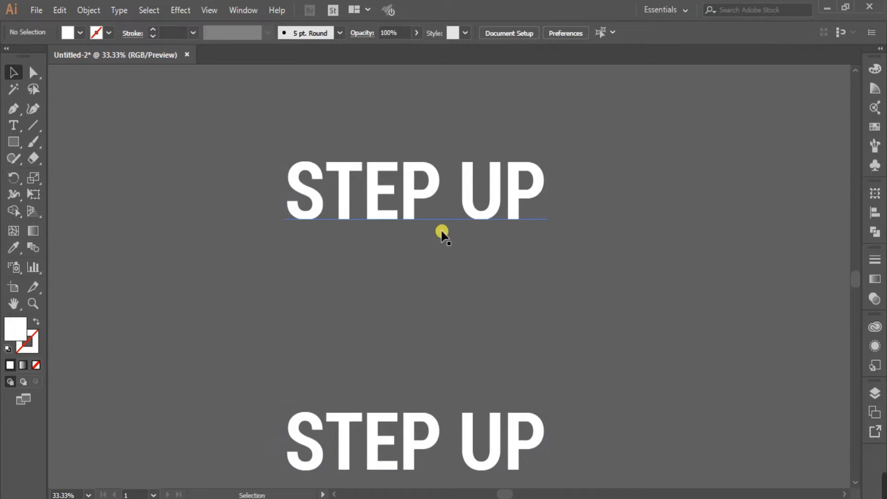
Step: Convert the upper "STEP UP" text to outlines and ungroup it into separate letters
scroll(443, 224, up, 1)
drag(377, 303, 415, 358)
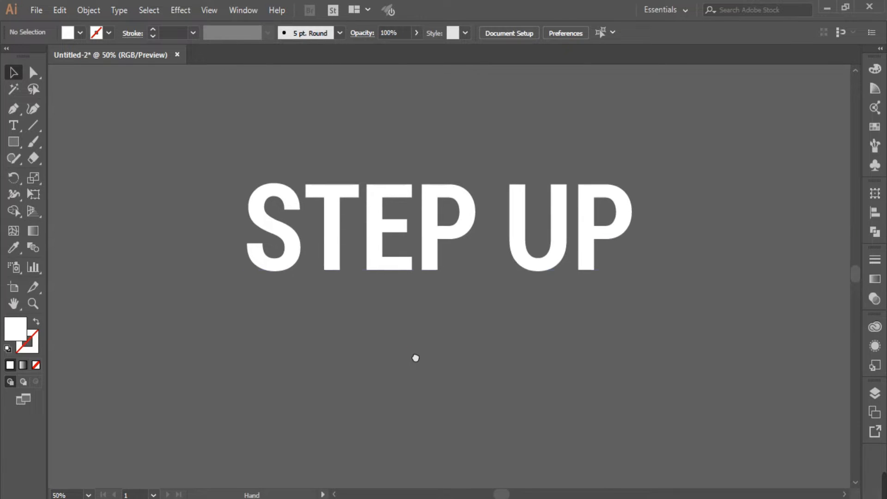
click(428, 238)
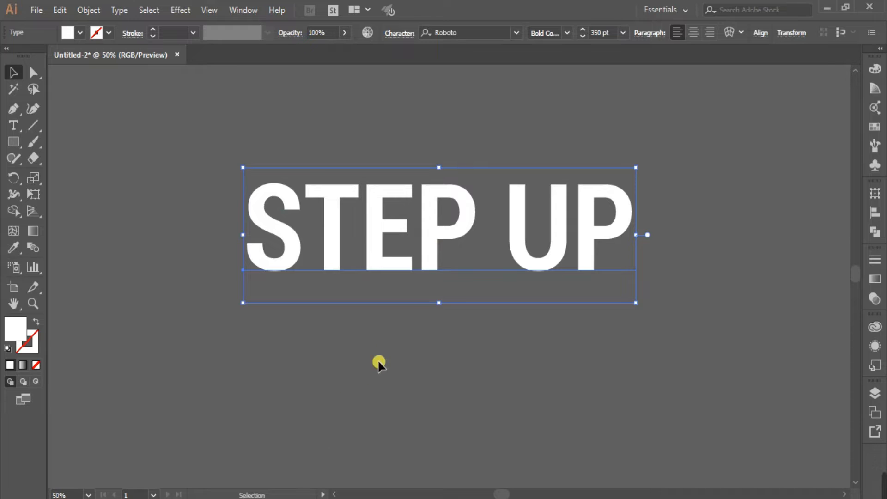
right_click(429, 228)
click(499, 325)
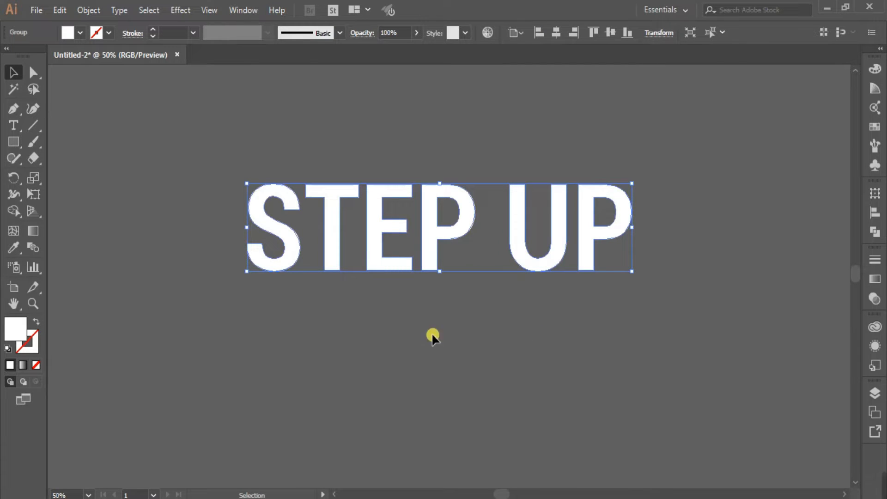
right_click(428, 236)
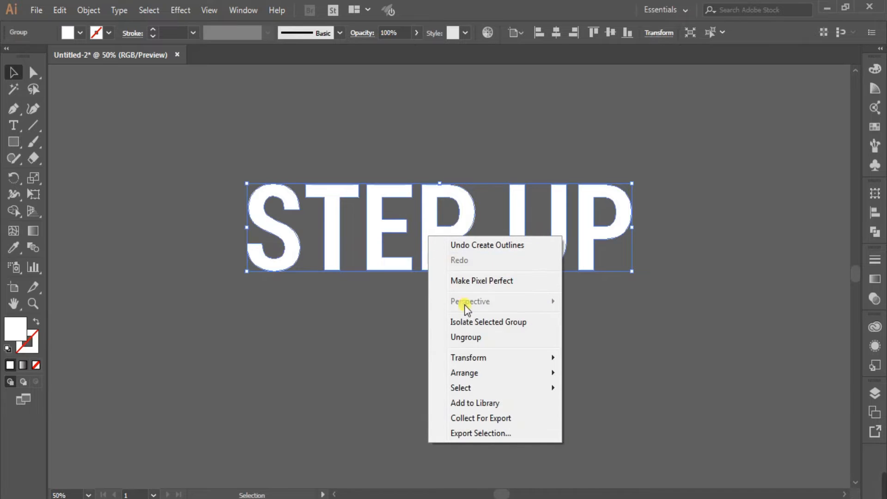
click(470, 339)
click(396, 331)
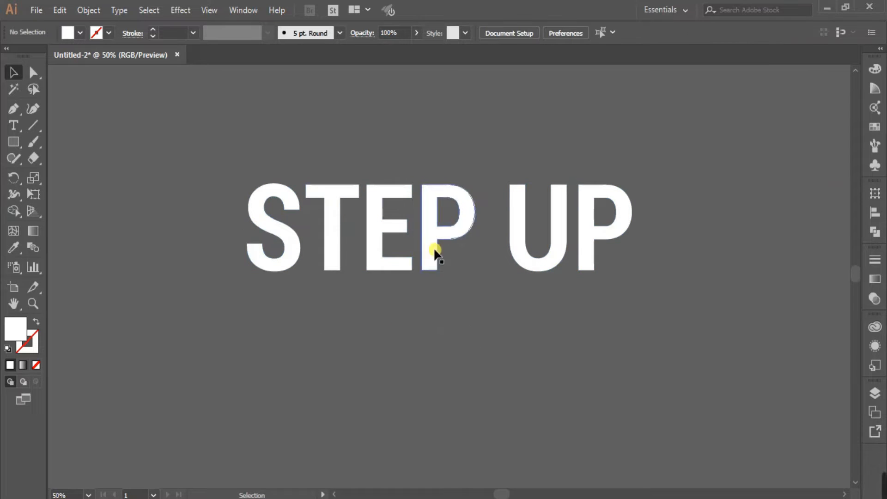
drag(339, 233, 347, 153)
key(ctrl+z)
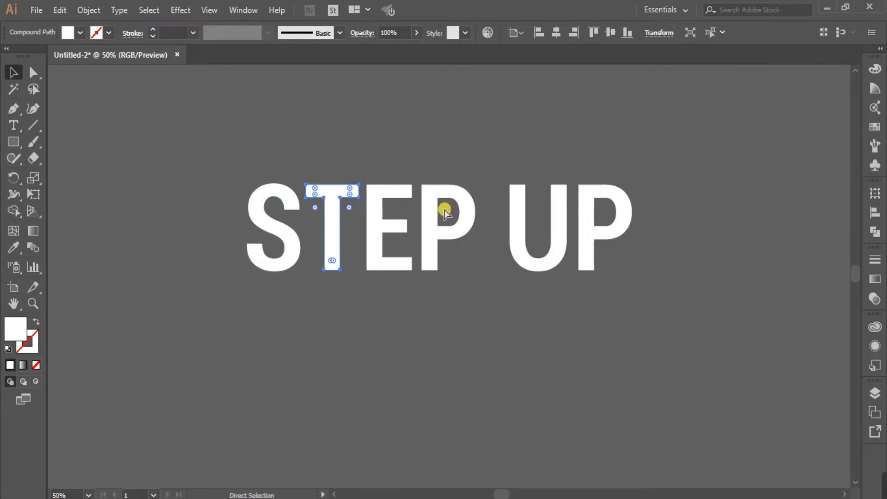
click(403, 323)
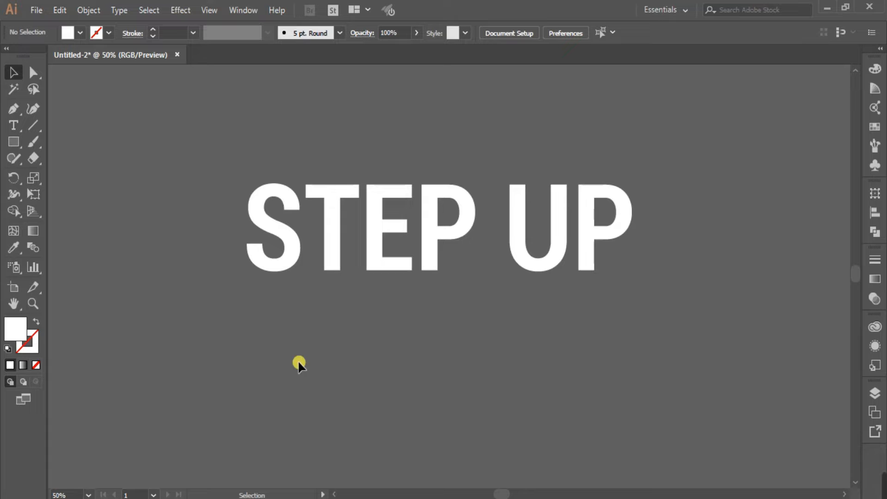
Step: Draw a white rectangle about 1370 × 256 px over the outlined letters, matching their height and extending past both ends
click(12, 142)
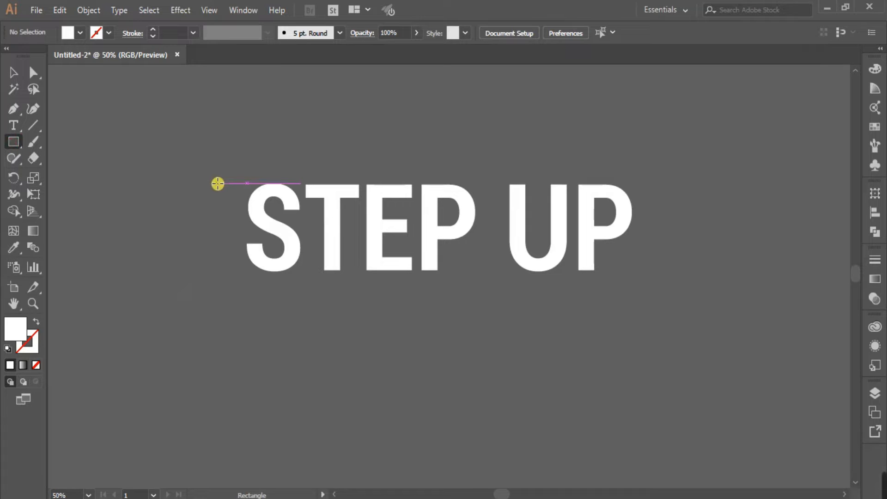
drag(217, 184, 662, 271)
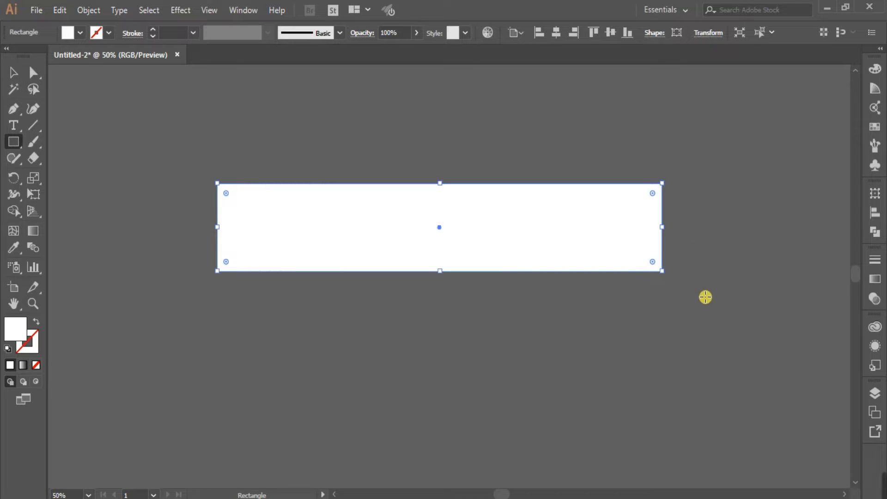
click(14, 73)
Step: Split the rectangle into a grid of five rows and one column
click(87, 10)
mouse_move(211, 296)
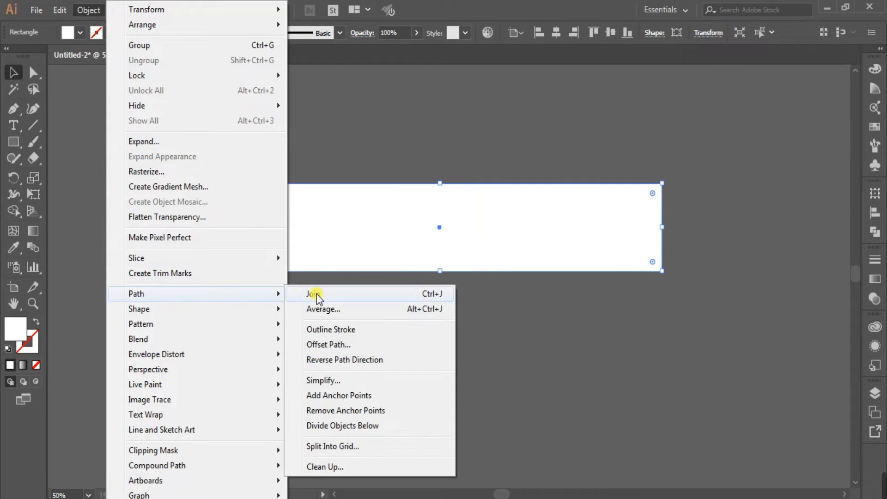
click(342, 446)
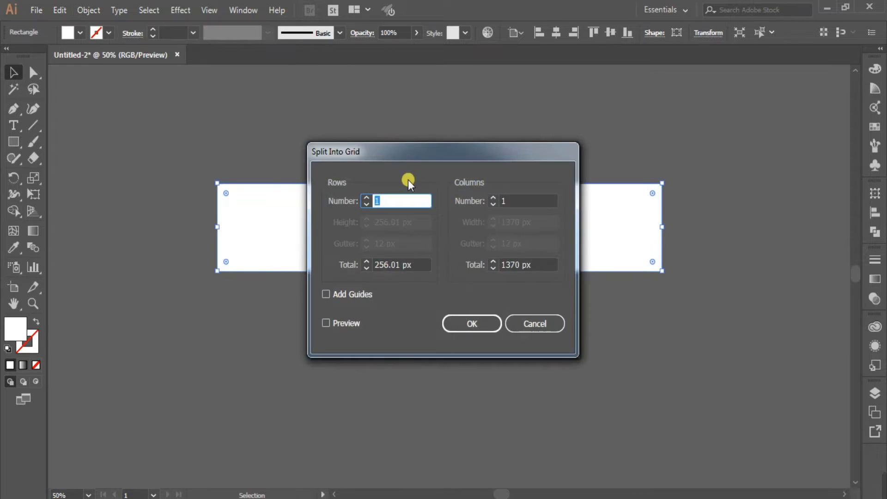
click(366, 198)
click(366, 198)
click(366, 198)
click(366, 197)
click(468, 327)
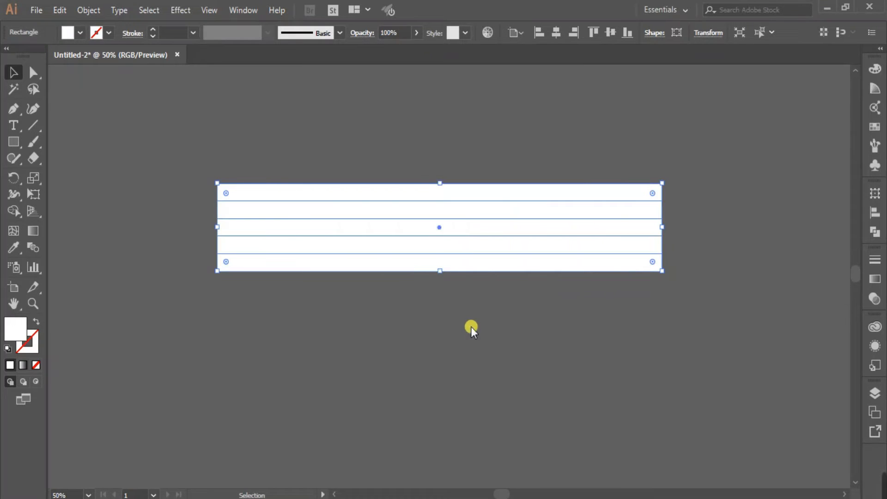
Step: Select the five strips together with the outlined letters and apply the Divide pathfinder
drag(196, 155, 744, 342)
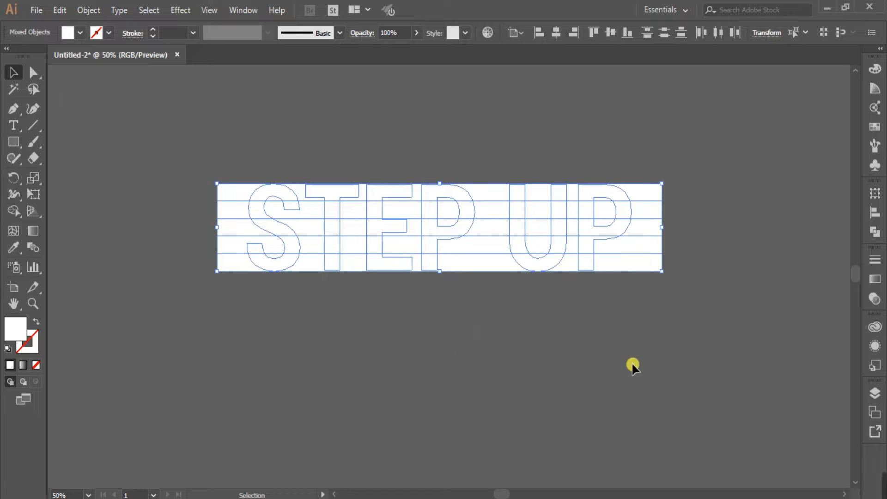
click(874, 232)
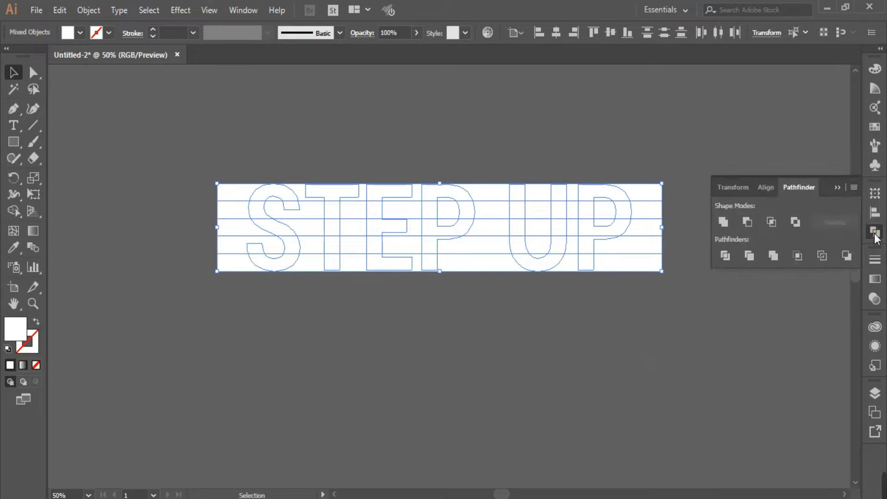
click(724, 257)
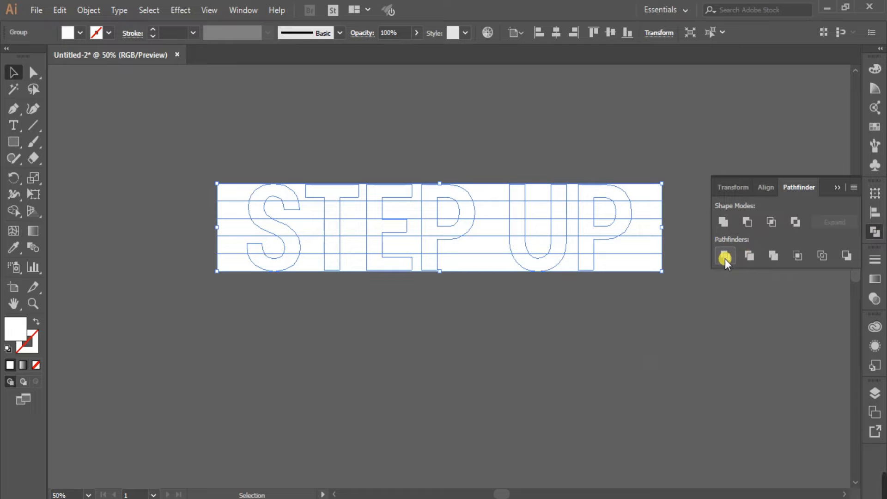
click(836, 187)
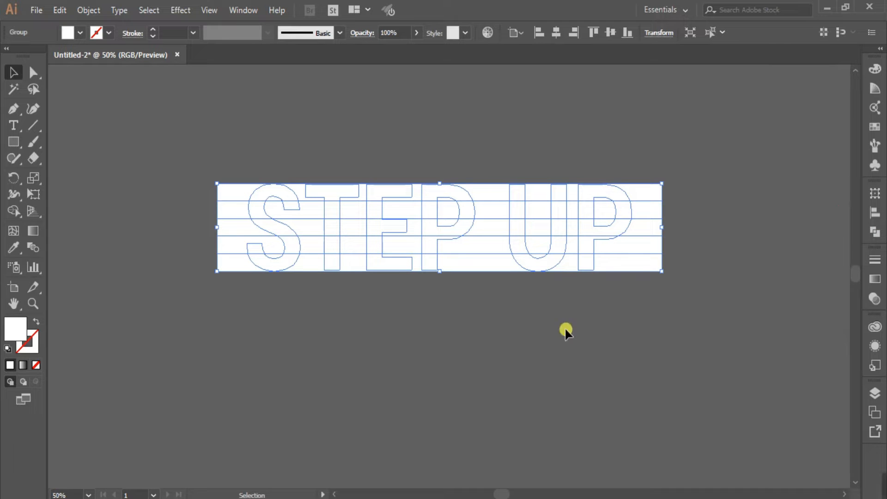
click(467, 295)
drag(469, 266, 482, 317)
key(ctrl+z)
Step: Ungroup the divided artwork into individual pieces and deselect it
right_click(483, 248)
click(537, 347)
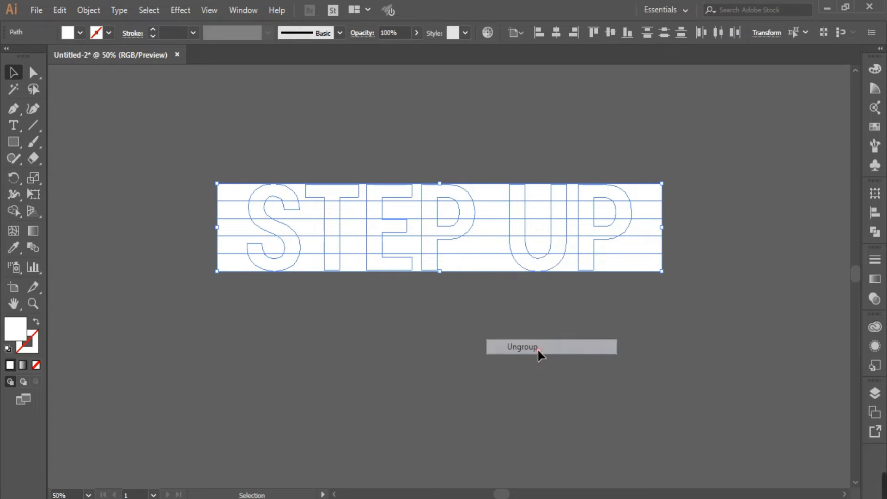
click(468, 287)
Step: Pull the background piece between the S and the U out of the lowest strip and delete it
drag(468, 261, 449, 318)
click(448, 326)
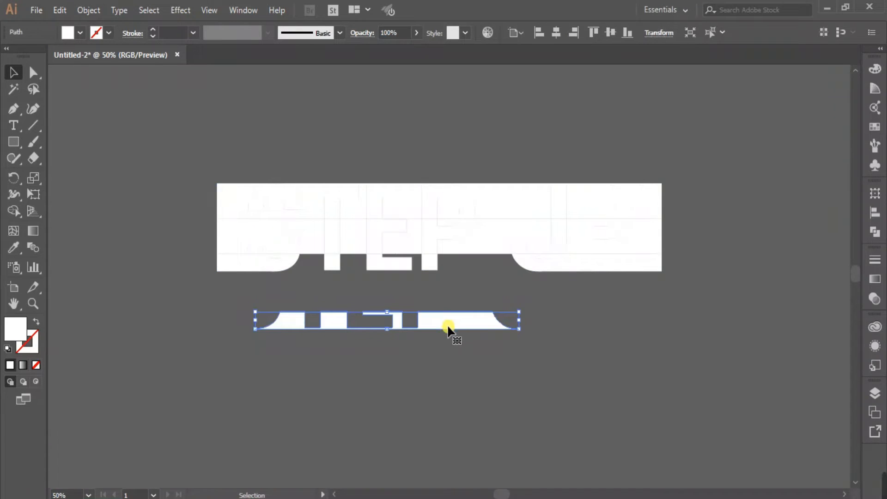
key(Delete)
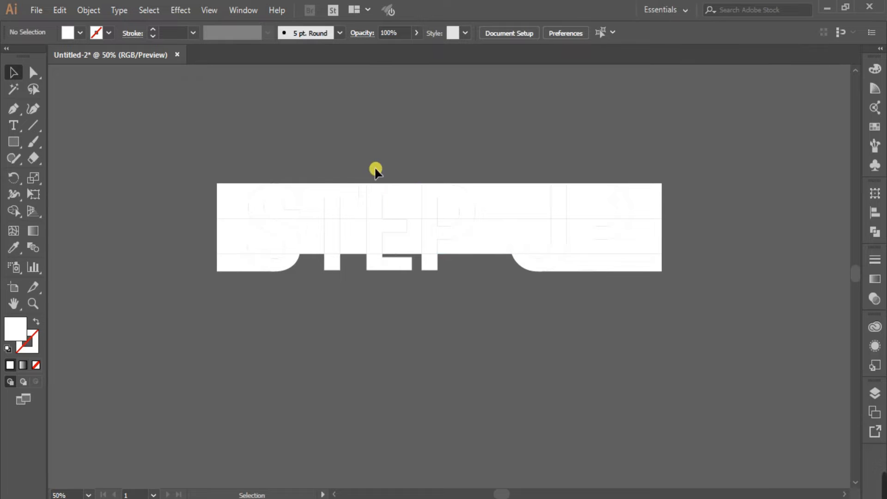
Step: Switch to Outline view and delete the background pieces surrounding the right side of the final P
click(209, 11)
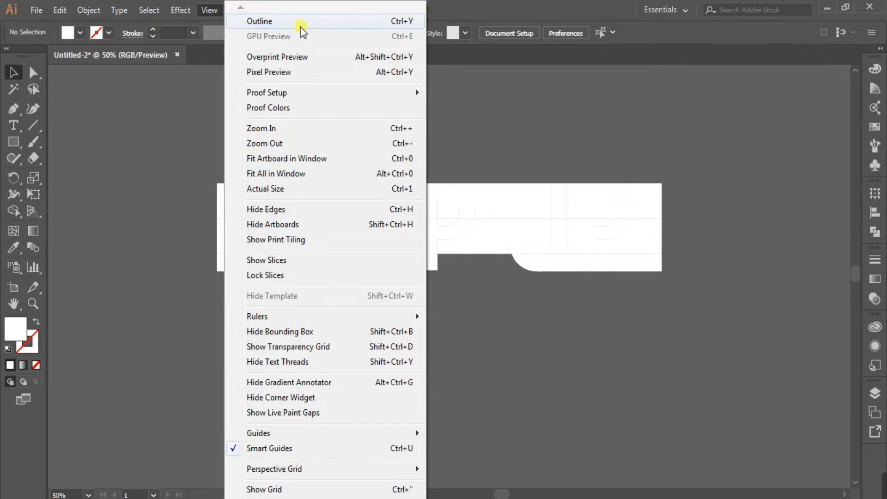
click(300, 26)
drag(613, 265, 611, 323)
click(594, 309)
click(625, 269)
key(Delete)
click(647, 252)
key(Delete)
click(649, 201)
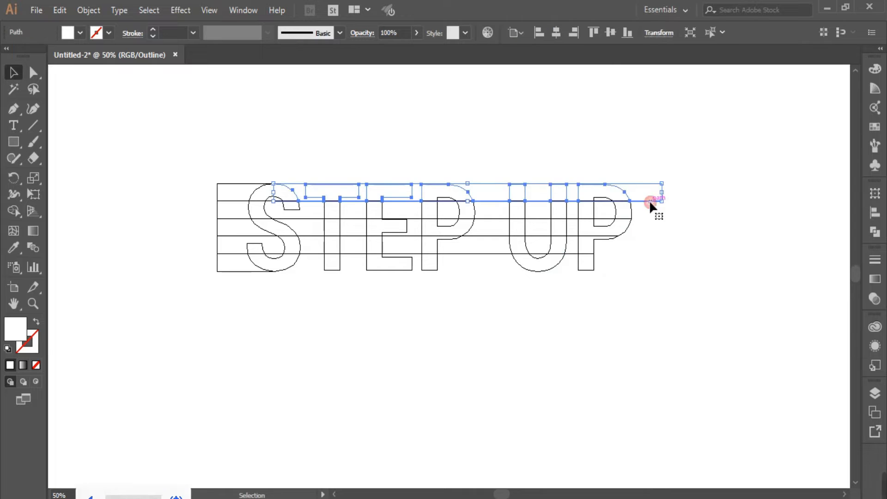
drag(649, 200, 639, 156)
key(Delete)
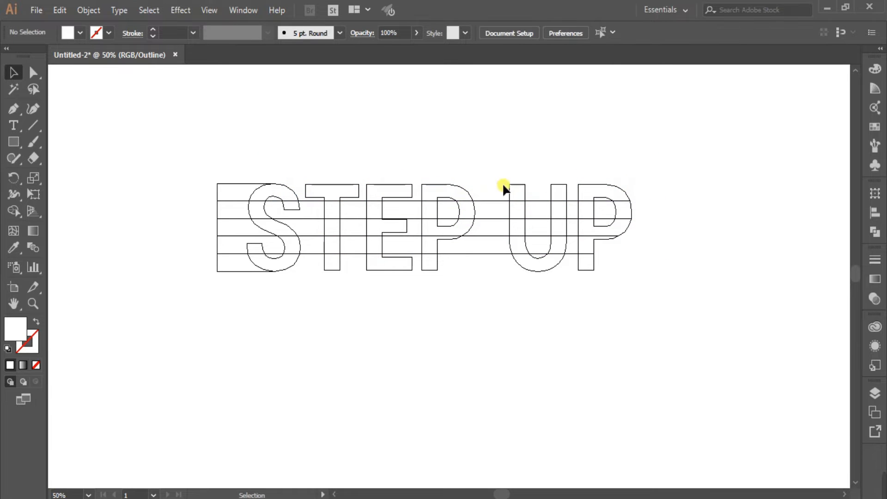
Step: Delete the background pieces between STEP and UP, inside the U, and between the U and the final P
click(493, 273)
key(Delete)
click(542, 256)
key(Delete)
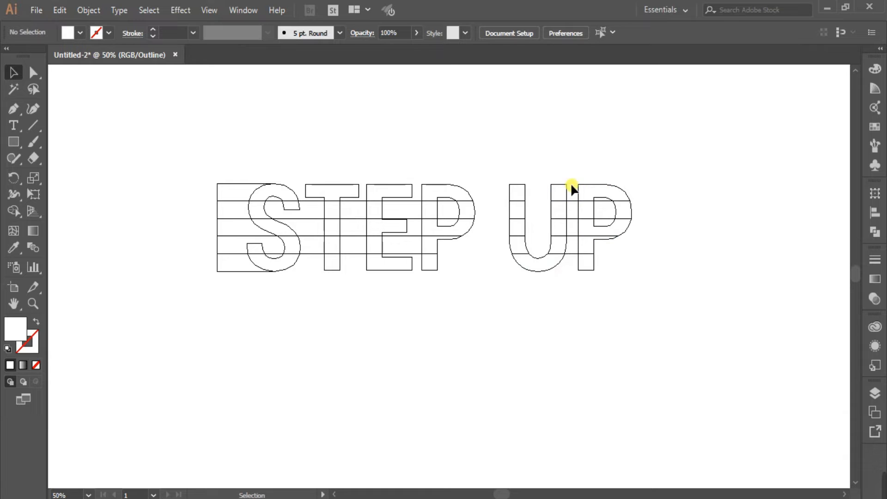
click(570, 253)
key(Delete)
Step: Delete the background pieces filling the counters of both P letters
click(600, 202)
key(Delete)
click(600, 216)
key(Delete)
click(448, 216)
key(Delete)
click(446, 201)
key(Delete)
Step: Delete the background pieces on both sides of the E, up to the neighbouring T and P
click(417, 200)
key(Delete)
drag(413, 214, 419, 257)
key(Delete)
drag(359, 221, 360, 198)
key(Delete)
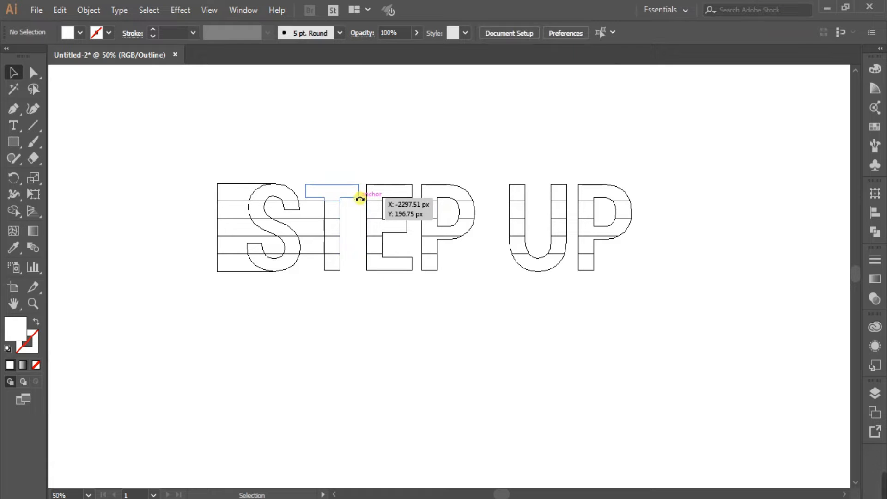
Step: Delete the background pieces between S and T and before the S, and return to the normal preview
drag(305, 216, 303, 196)
key(Delete)
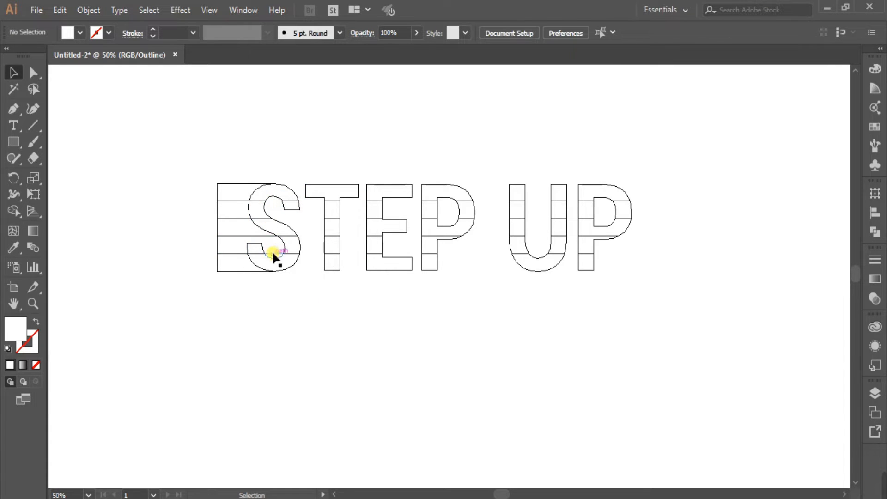
drag(212, 162, 232, 264)
key(Delete)
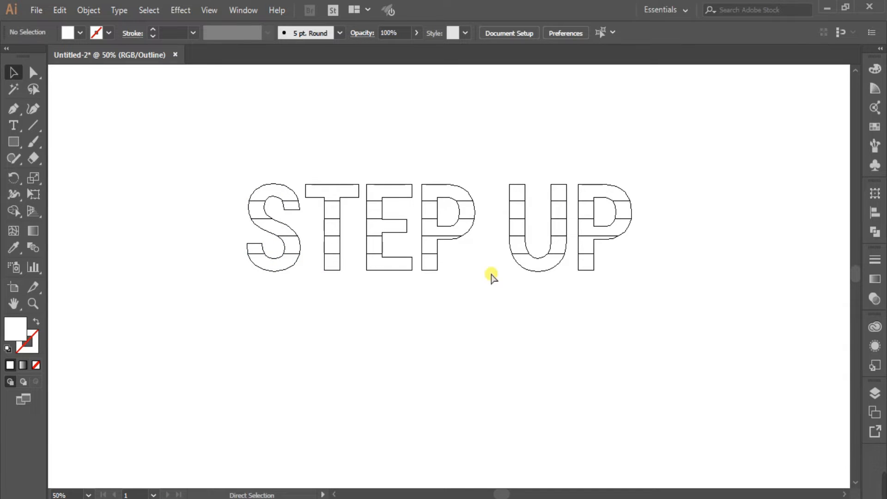
key(ctrl+y)
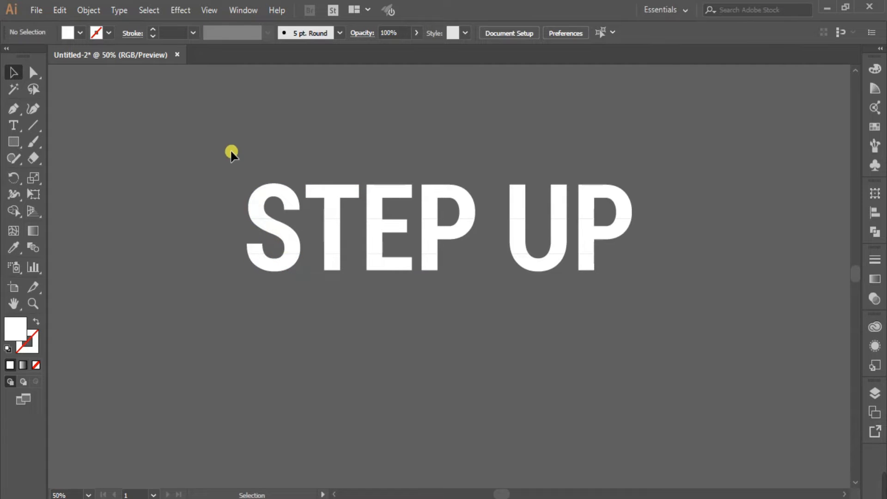
Step: Group all letter pieces in the topmost strip of STEP UP
drag(214, 172, 668, 195)
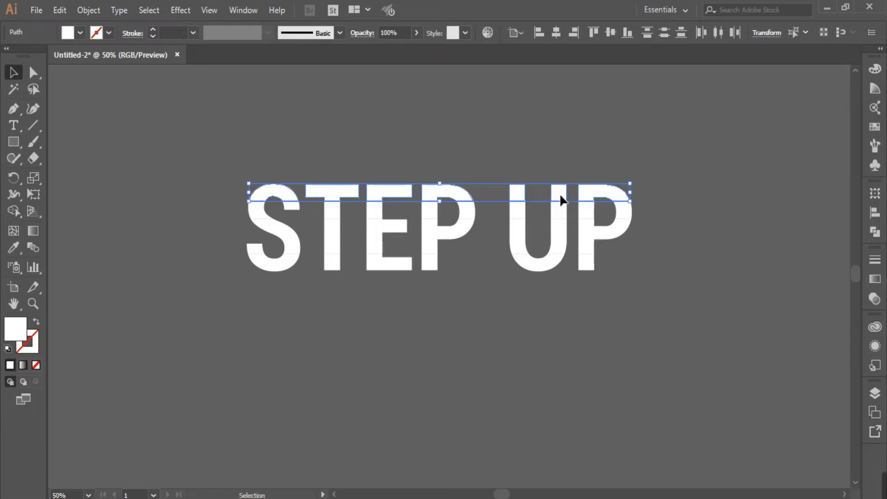
drag(560, 199, 548, 157)
key(ctrl+z)
right_click(456, 185)
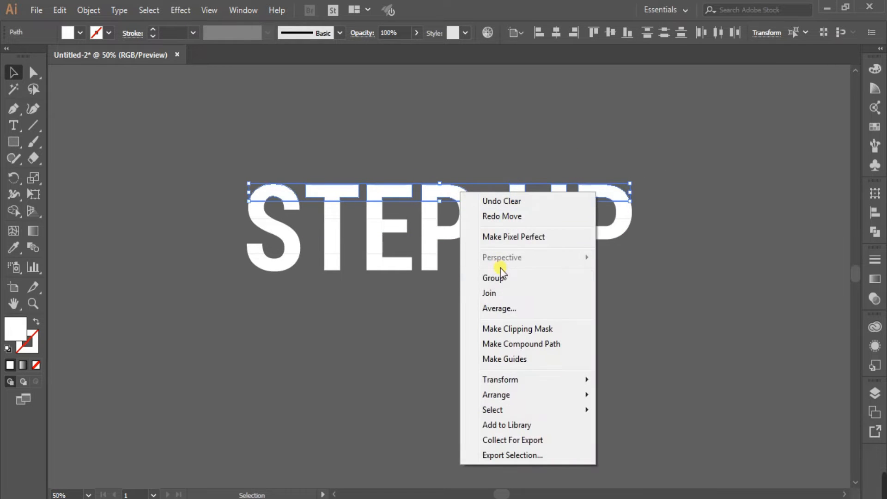
click(509, 278)
Step: Group the letter pieces of the second strip and those of the third strip as two separate groups
drag(215, 205, 645, 210)
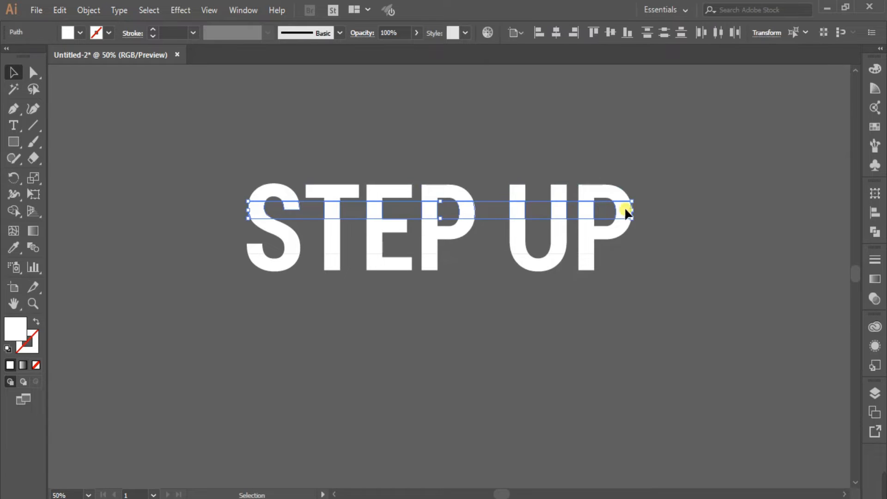
right_click(585, 210)
click(633, 297)
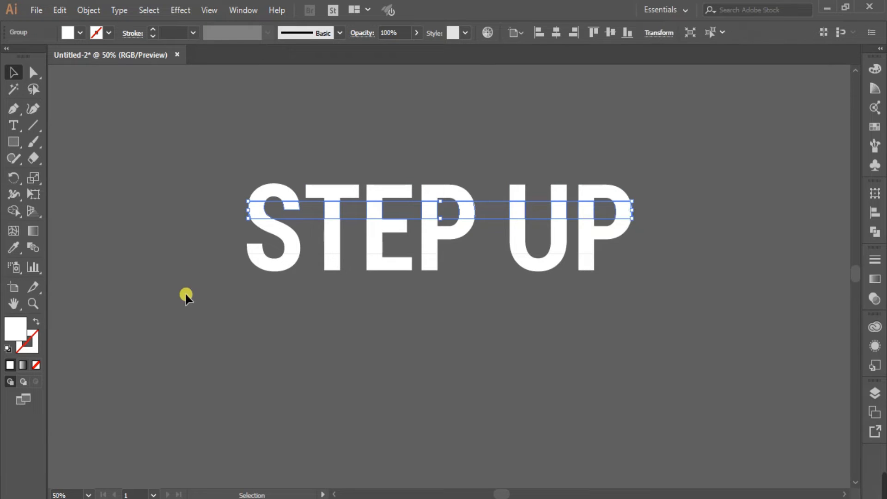
click(240, 230)
drag(241, 229, 640, 228)
right_click(584, 228)
click(630, 310)
Step: Group the letter pieces of the fourth strip and those of the fifth strip separately, and deselect everything
drag(225, 239, 612, 248)
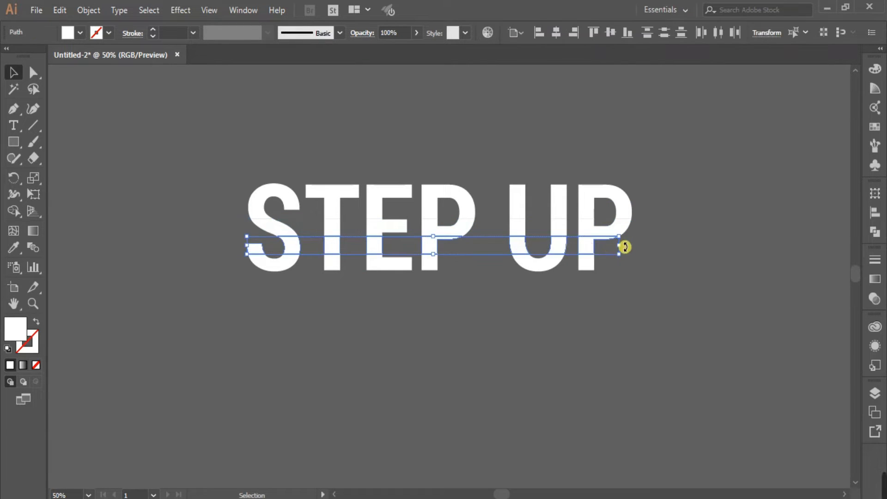
right_click(586, 248)
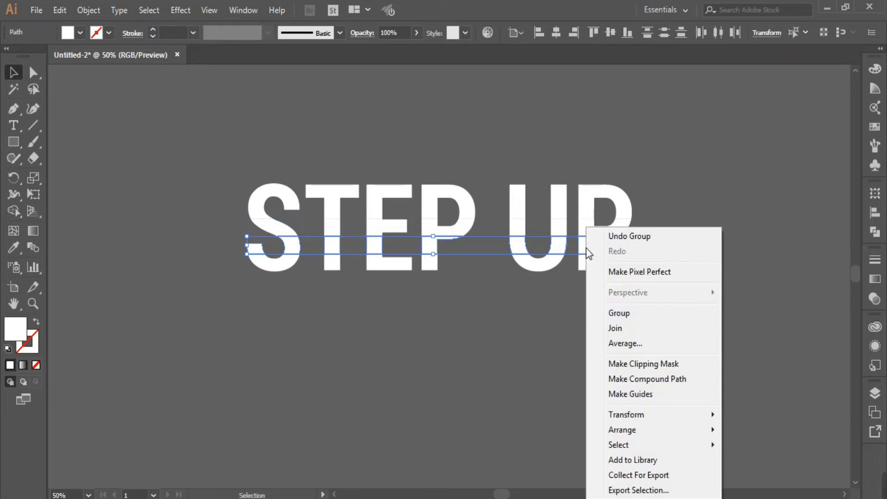
click(639, 314)
drag(232, 267, 639, 286)
right_click(538, 272)
click(577, 312)
click(481, 321)
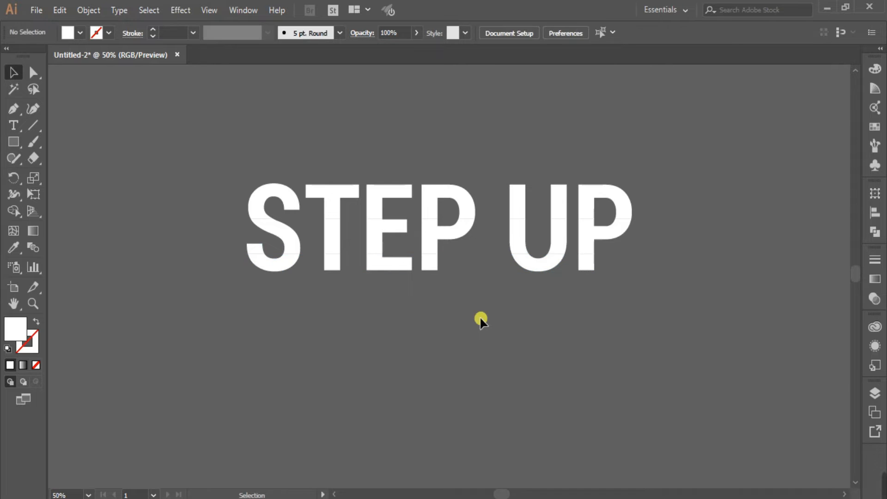
Step: Select the first, third and fifth strip groups together, undoing a trial sideways move
click(427, 195)
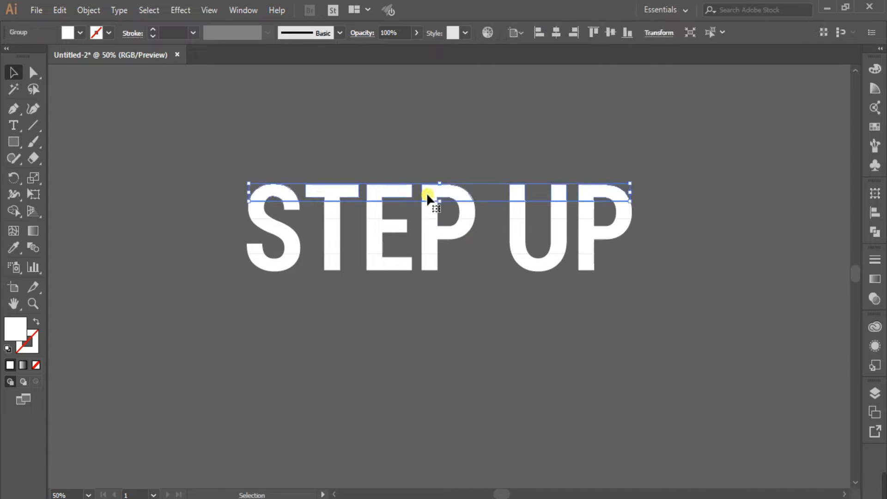
shift+click(428, 223)
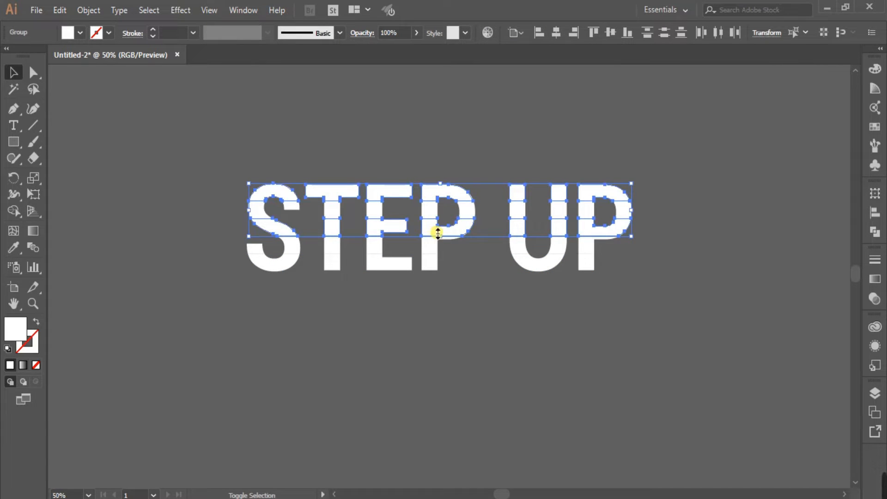
shift+click(430, 264)
drag(431, 263, 554, 265)
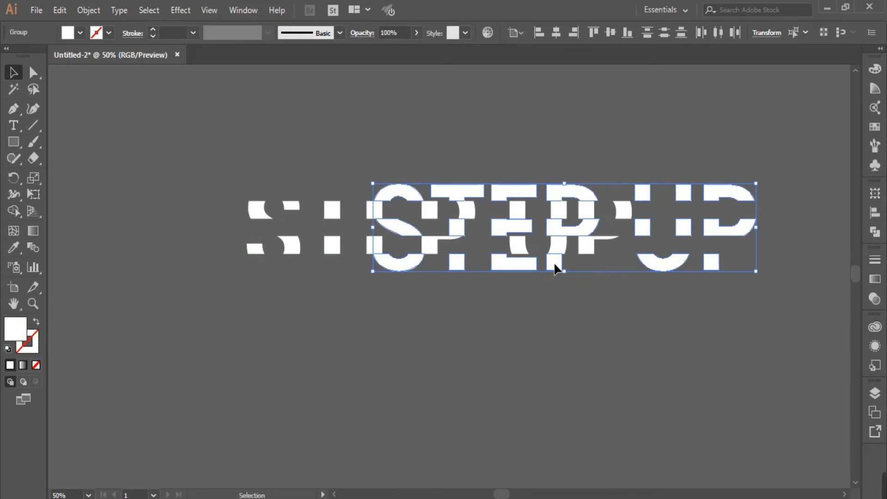
key(ctrl+z)
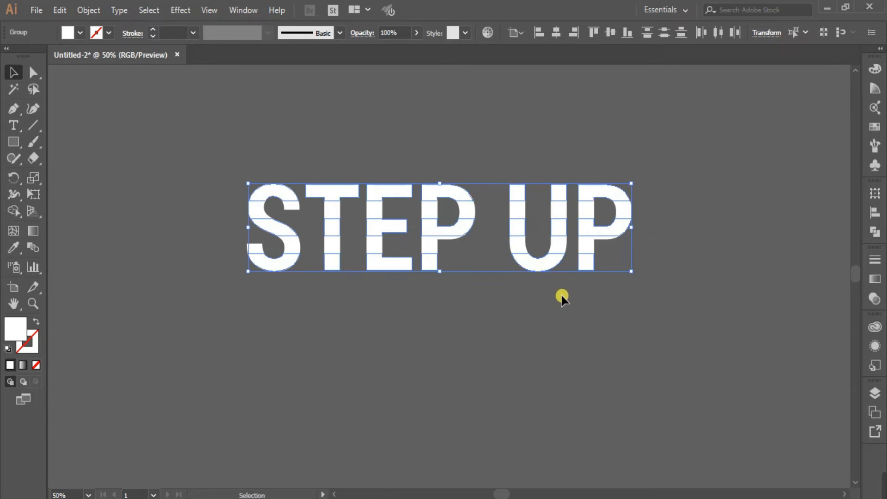
Step: Apply the 3D Rotate effect with the Isometric Top position to the selected strips and deselect them
click(187, 11)
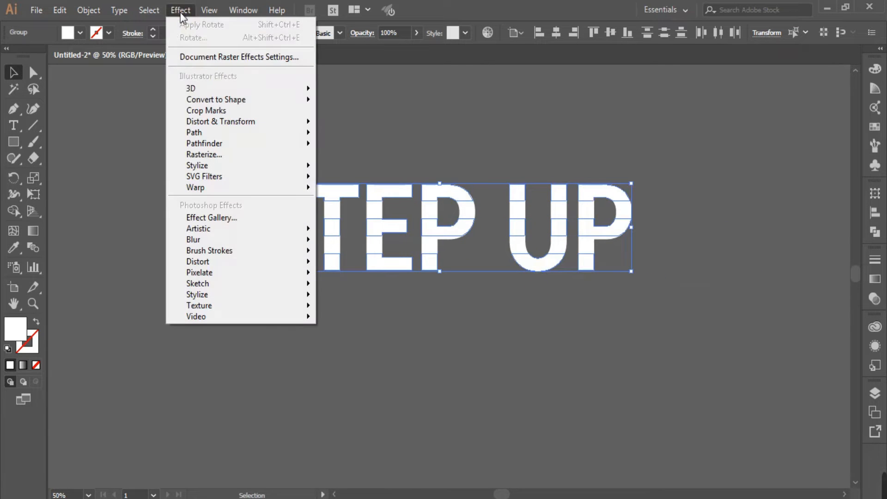
mouse_move(237, 86)
click(364, 121)
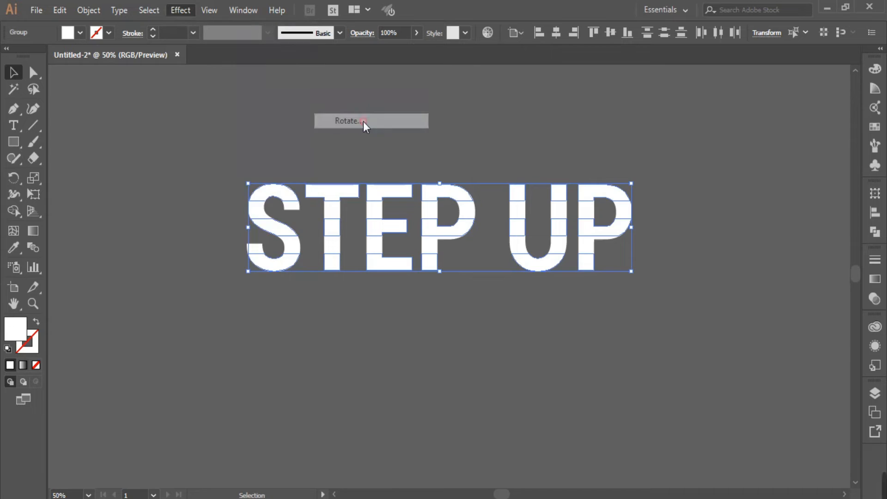
drag(710, 171, 759, 166)
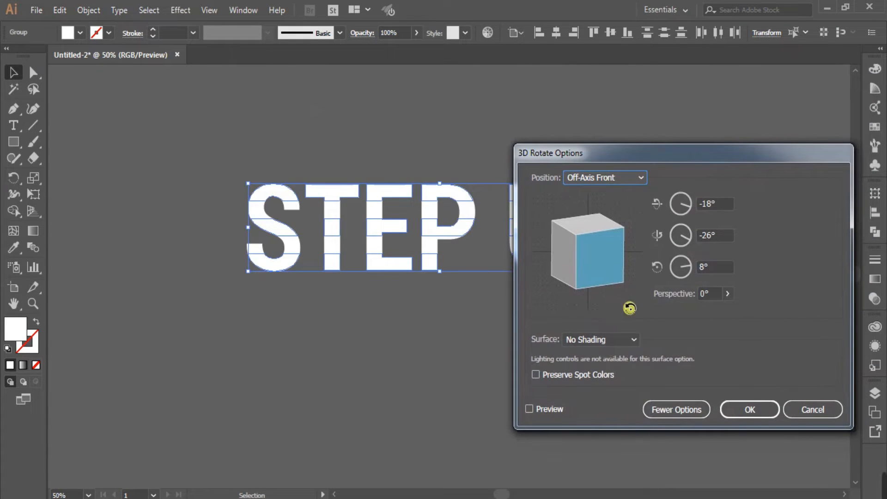
click(531, 407)
click(637, 176)
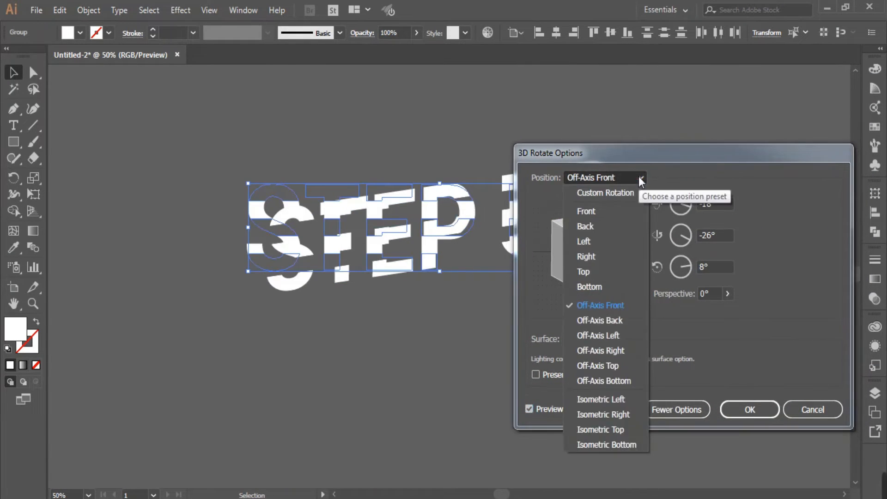
click(612, 430)
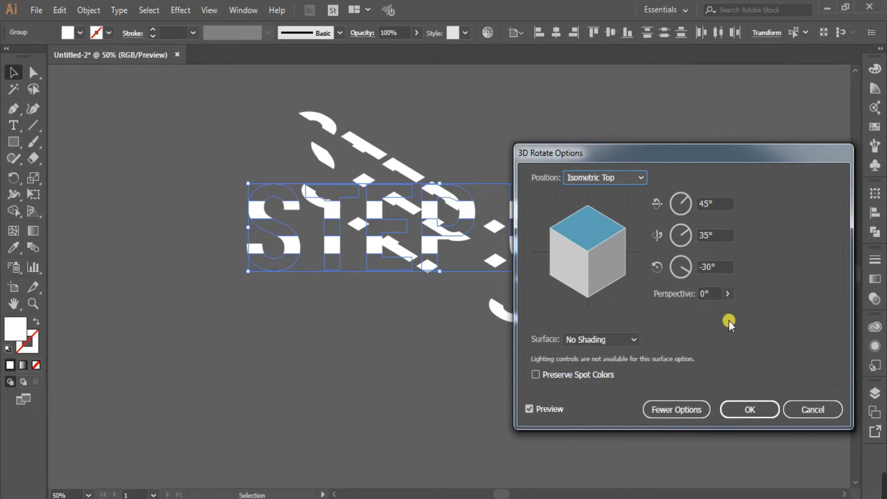
click(747, 408)
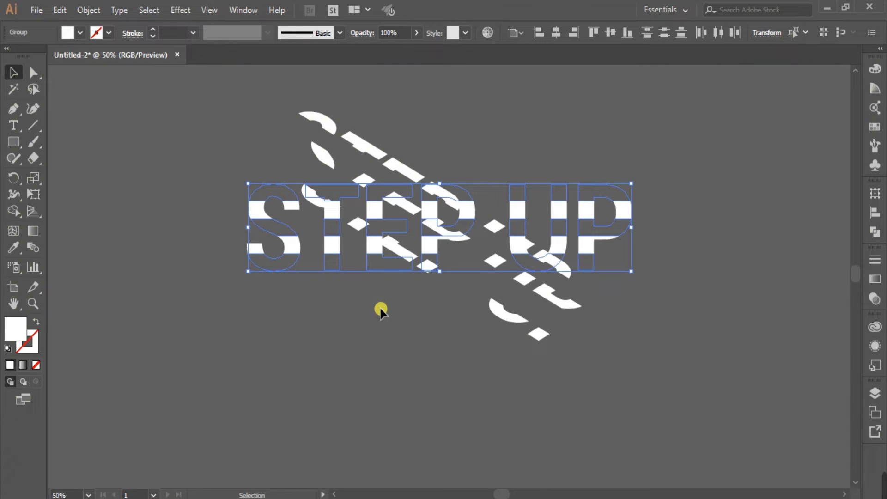
click(380, 310)
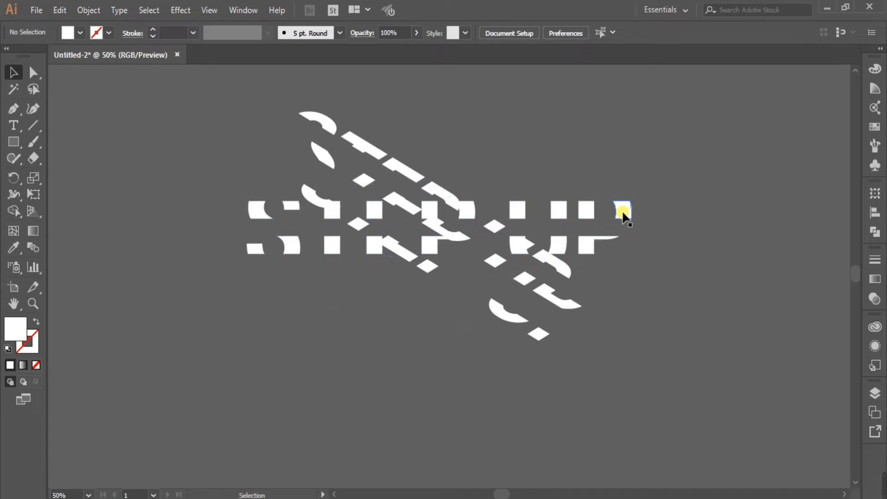
Step: Select the second and fourth strip groups and preview a 3D Rotate effect on them with the Isometric Left position
scroll(648, 335, right, 3)
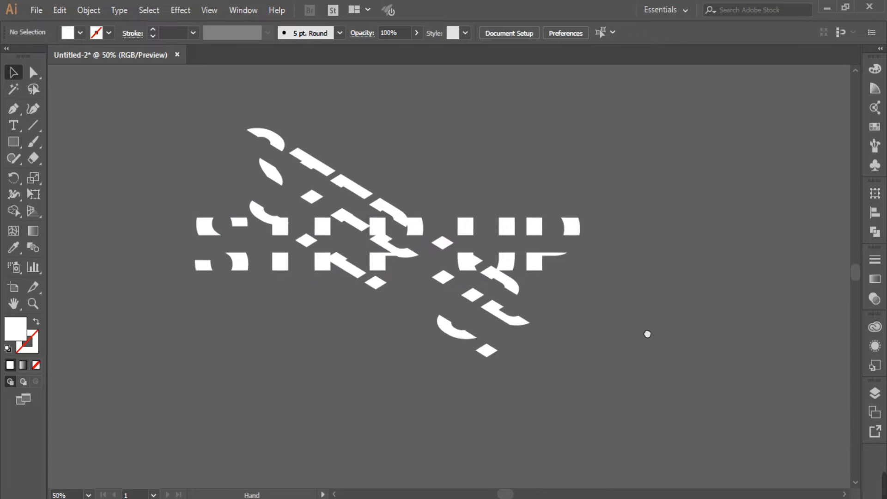
click(565, 209)
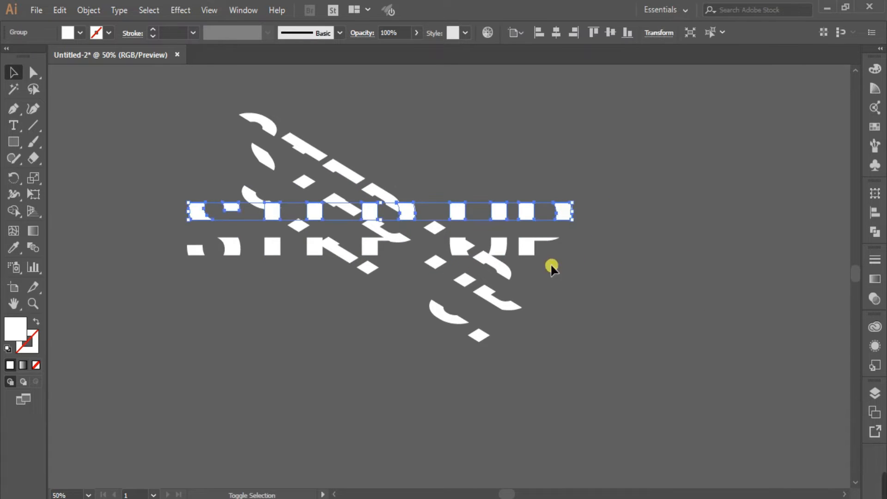
shift+click(527, 245)
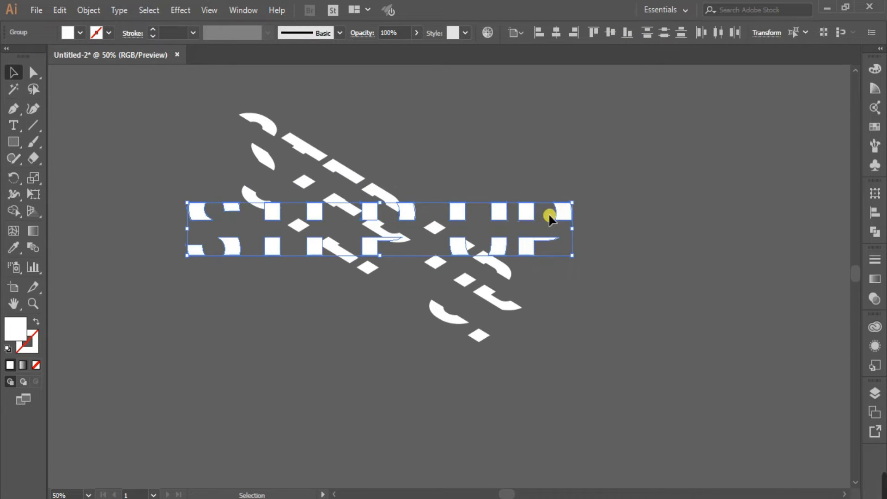
click(197, 11)
mouse_move(302, 87)
click(373, 120)
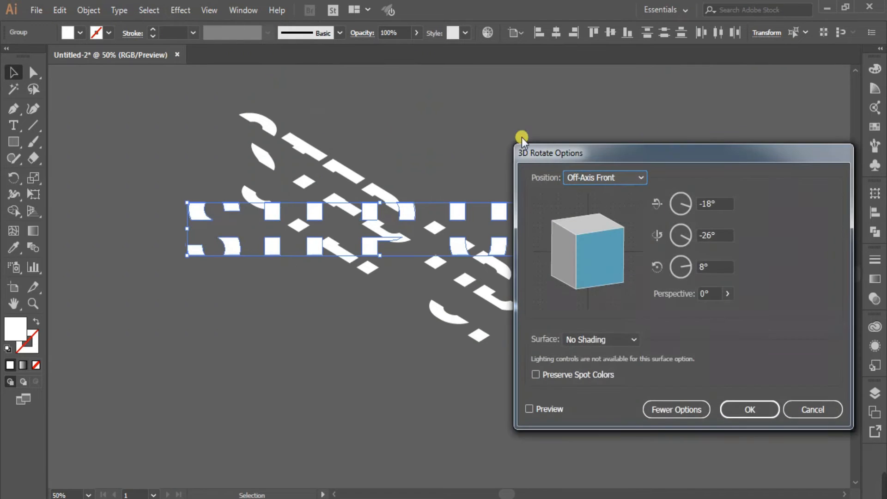
drag(706, 157, 715, 108)
click(539, 360)
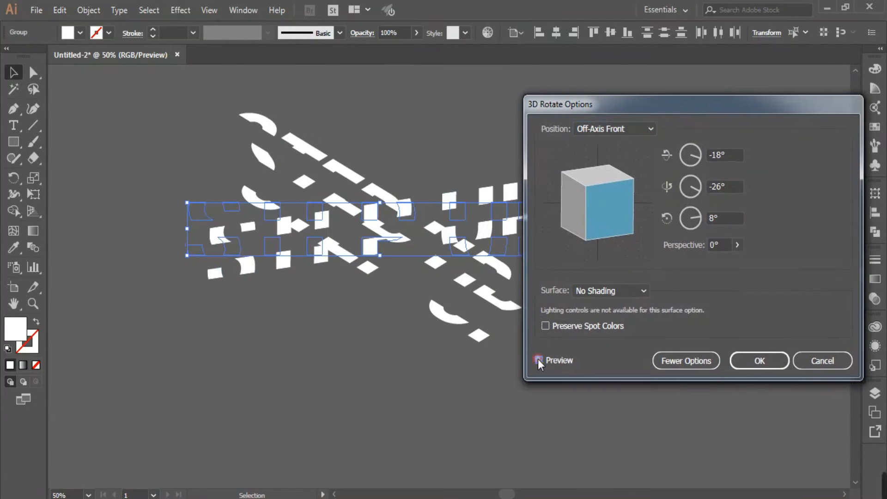
click(645, 128)
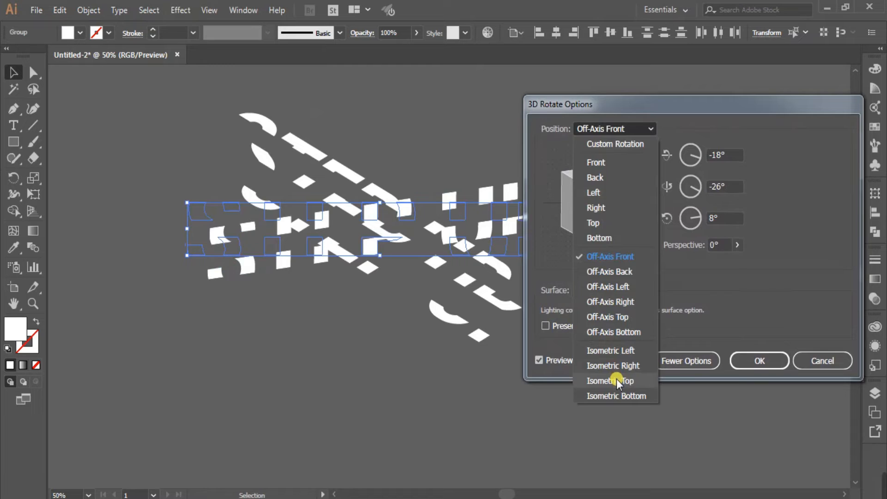
click(625, 350)
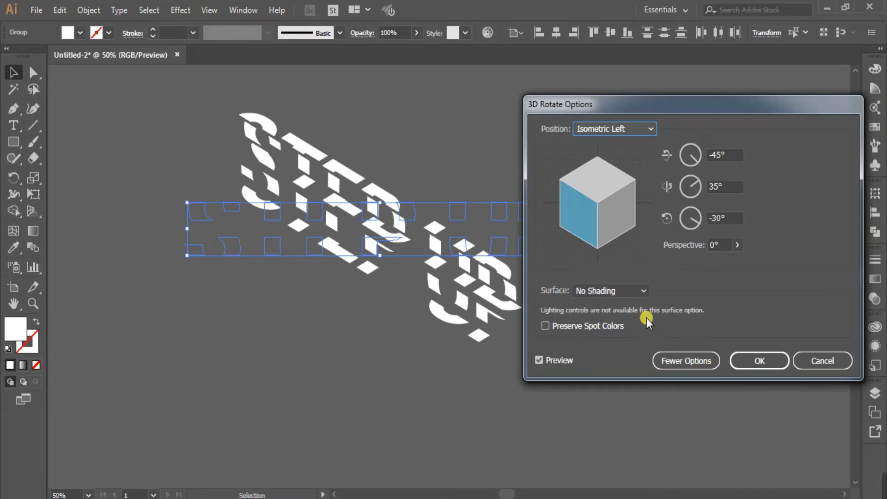
Step: Set the 3D rotation's surface to Diffuse Shading with 65% ambient light, apply it to the second and fourth strips, and deselect them
click(640, 292)
click(620, 322)
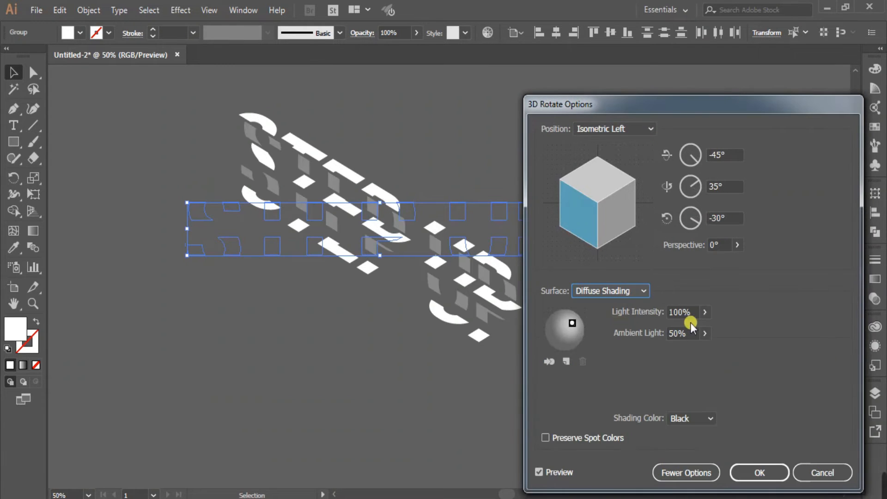
click(704, 333)
drag(677, 350, 684, 351)
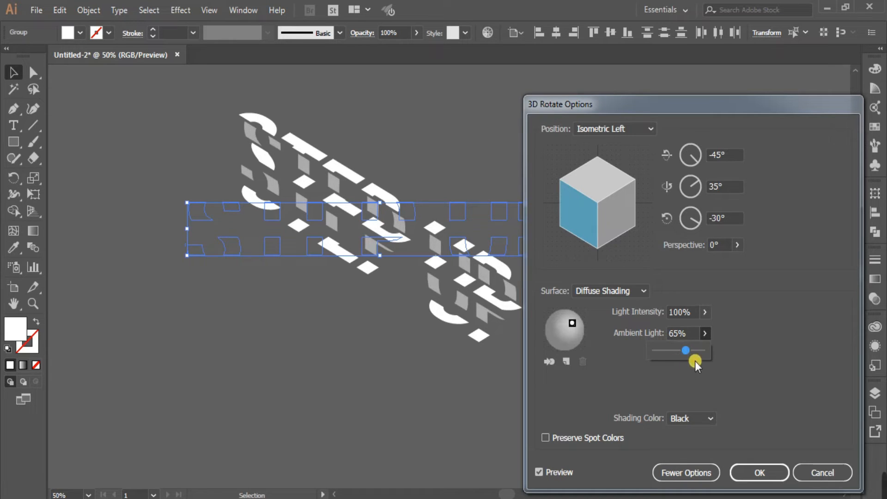
click(758, 472)
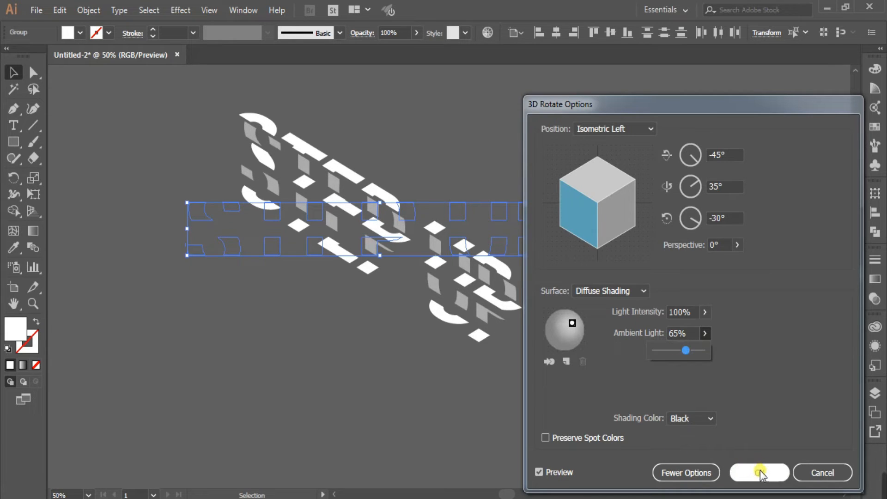
click(766, 472)
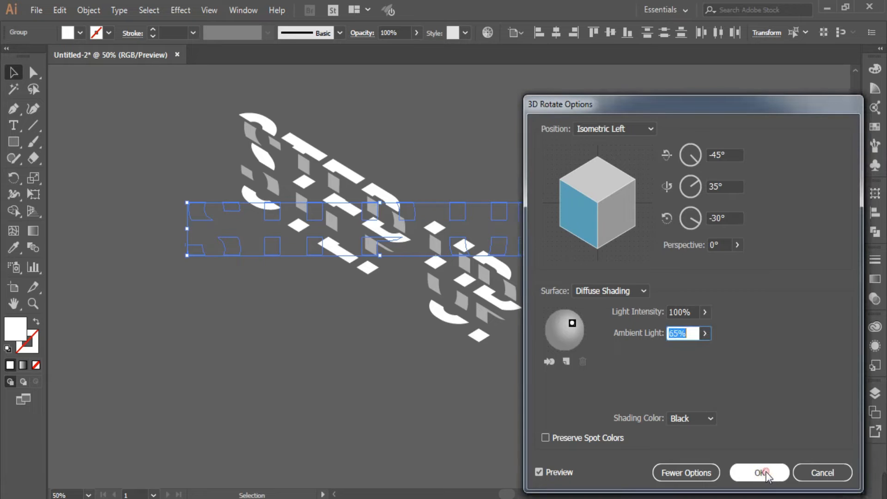
click(758, 475)
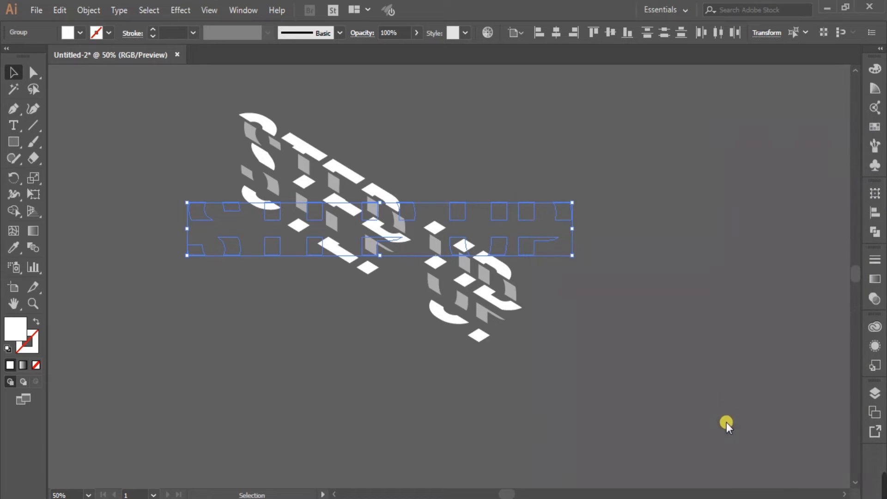
click(305, 307)
Step: Move the shaded second strip group slightly up and left, roughly under the white first strip of the letters
scroll(249, 232, up, 1)
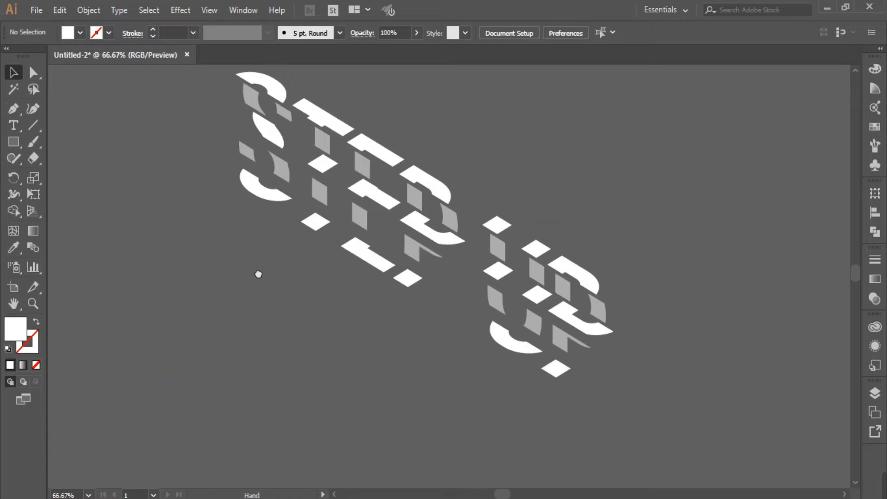
scroll(257, 273, up, 1)
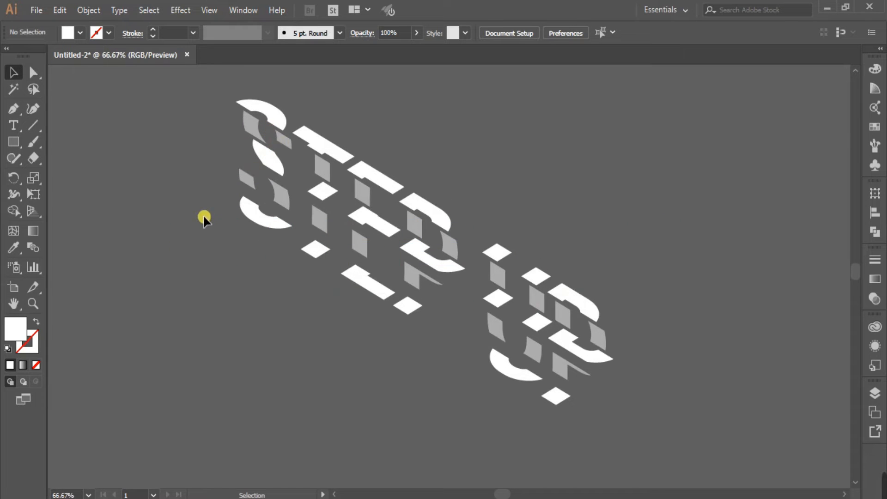
click(187, 229)
drag(180, 228, 176, 223)
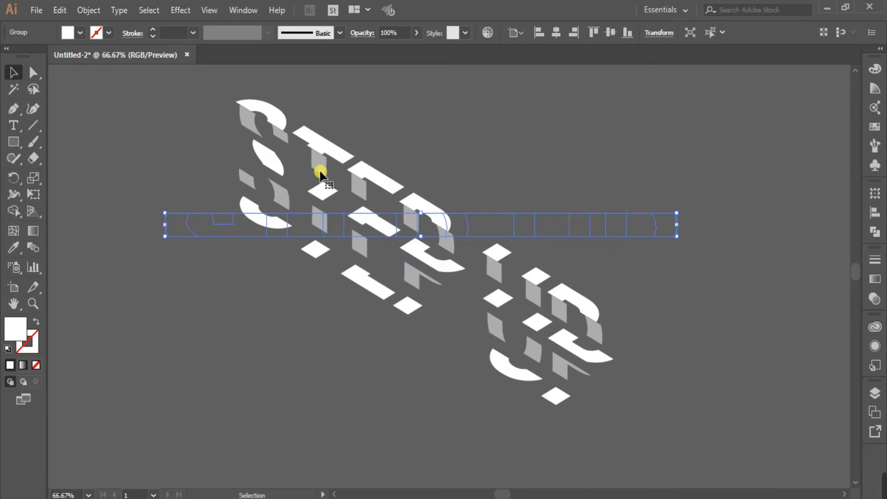
Step: Check the Keyboard Increment value in the General preferences and close them
click(81, 10)
mouse_move(60, 11)
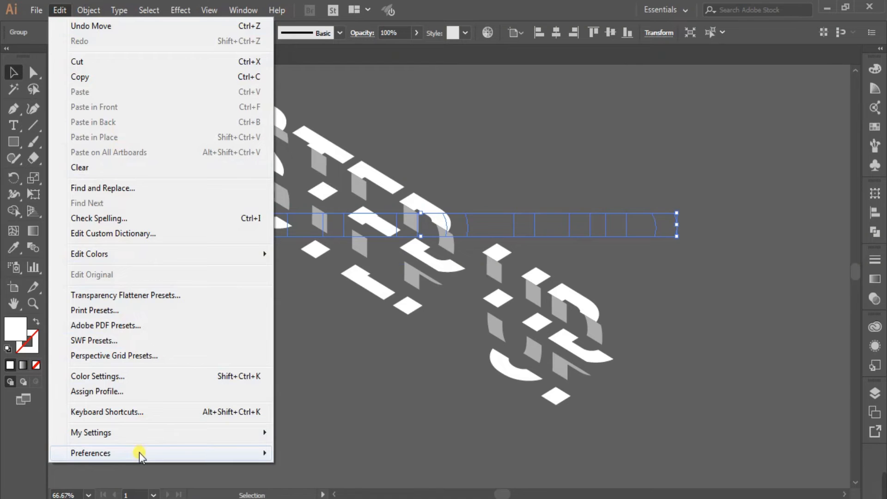
mouse_move(139, 453)
click(344, 273)
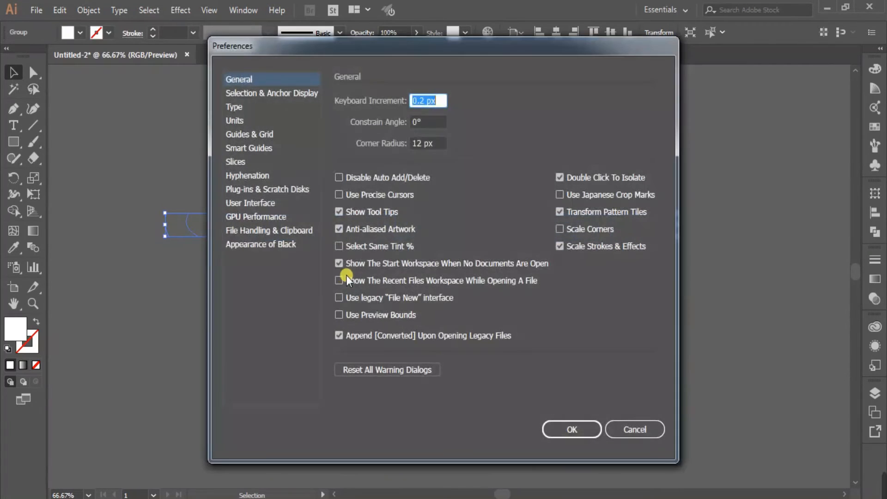
click(572, 428)
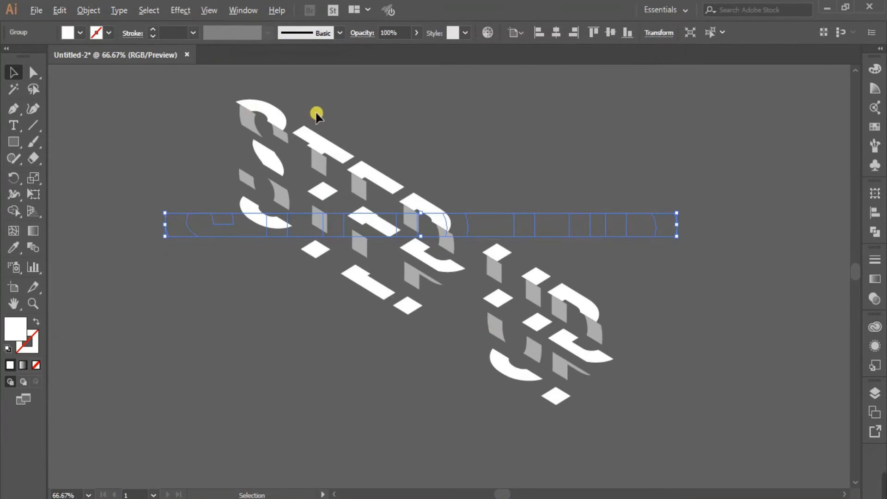
Step: Nudge the shaded second strip in small increments until its upper edges meet the first strip's lower edges, and deselect it
alt+scroll(267, 121, up, 2)
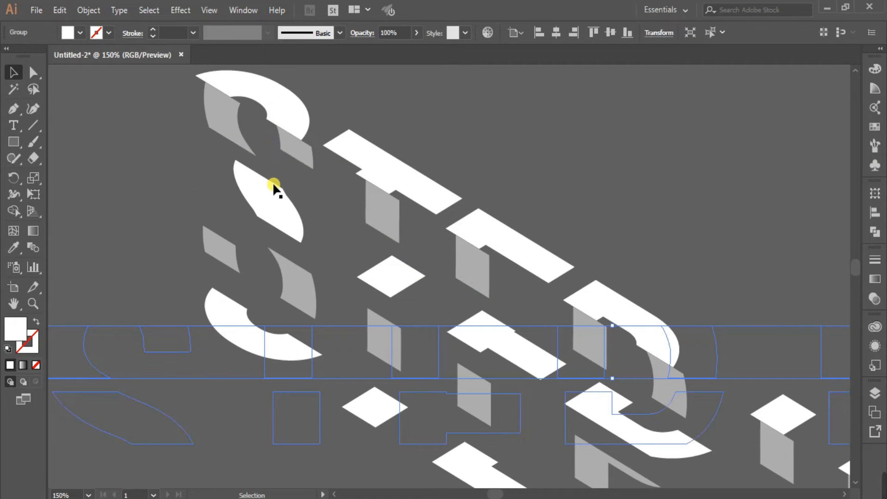
key(Left)
key(Left)
key(Left)
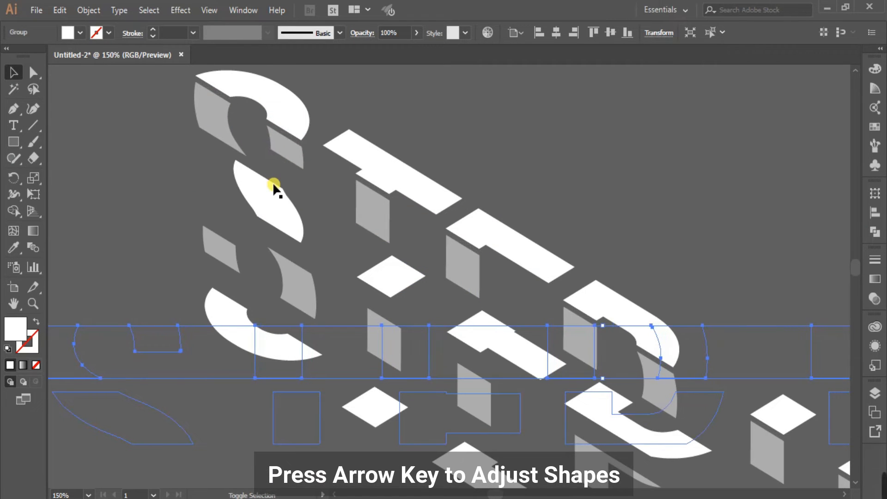
key(Up)
key(Up)
key(Up)
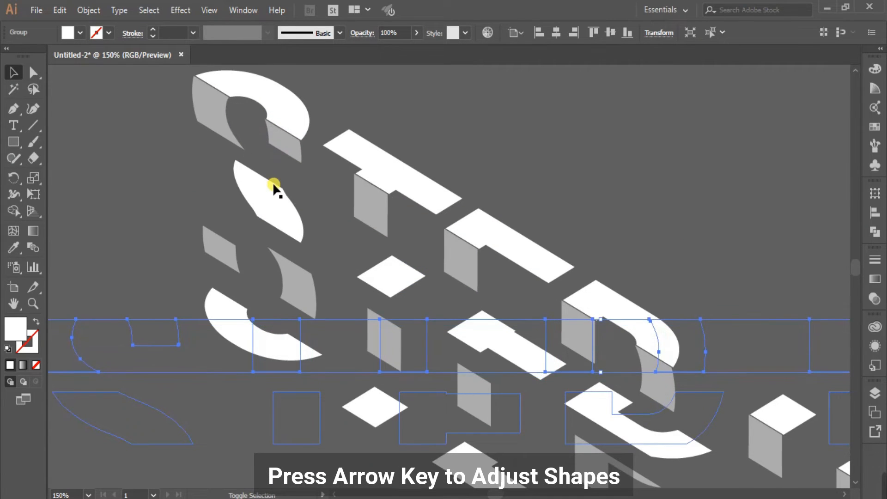
key(Up)
key(Right)
key(Right)
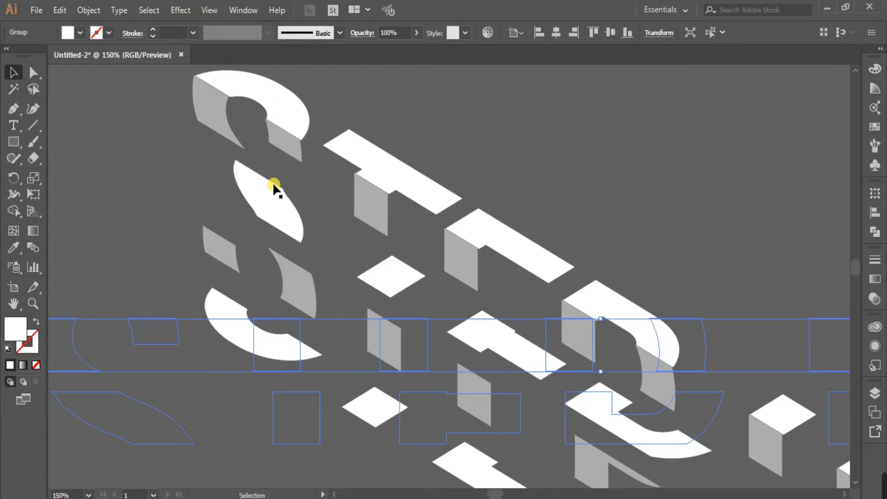
key(Right)
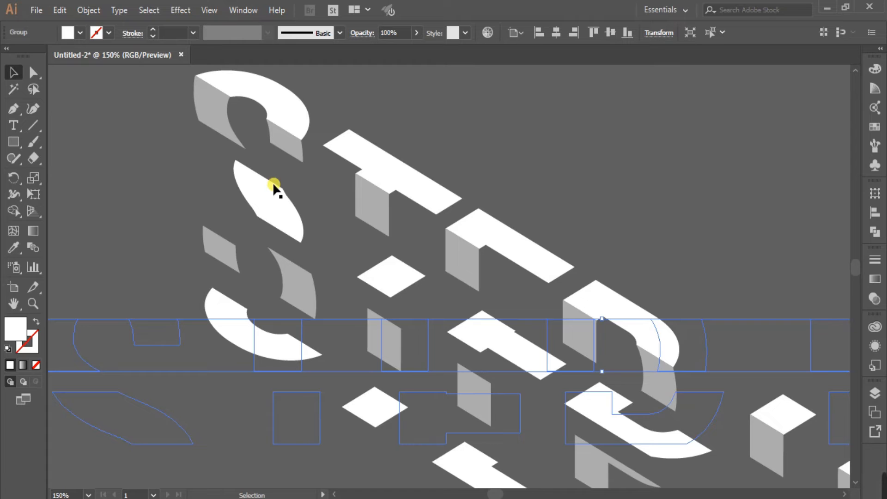
click(145, 171)
Step: Nudge the white third strip group up and left until its upper edges join the second strip's lower edges, and deselect it
click(284, 224)
key(Up)
key(Up)
key(Up)
key(Up)
key(Up)
key(Up)
key(Up)
key(Up)
key(Up)
key(Up)
key(Up)
key(Up)
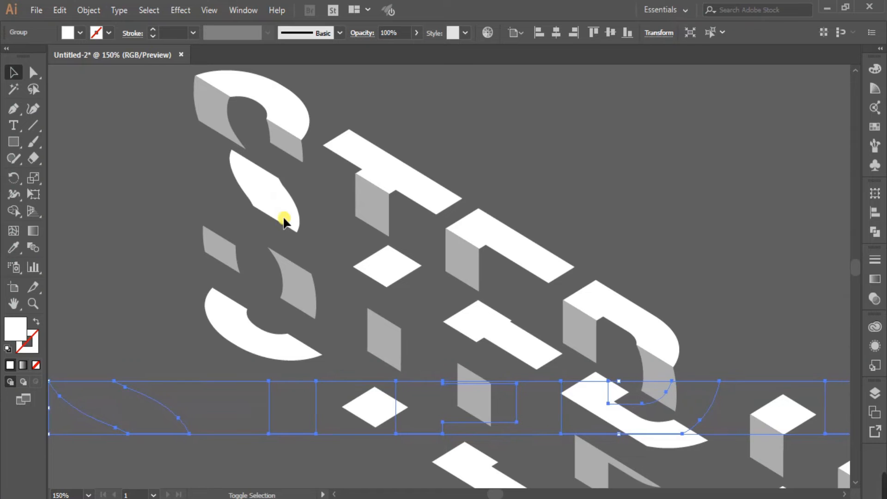
key(Left)
key(Left)
key(Left)
key(Left)
key(Left)
key(Left)
key(Left)
key(Left)
key(Left)
key(Left)
key(Left)
key(Left)
key(Right)
key(Right)
key(Right)
key(Right)
key(Right)
key(Left)
key(Left)
key(Left)
key(Left)
key(Up)
key(Up)
key(Up)
key(Up)
key(Up)
key(Up)
key(Up)
key(Up)
key(Up)
key(Up)
key(Up)
key(Up)
key(Up)
key(Up)
key(Up)
key(Up)
key(Up)
key(Up)
key(Left)
key(Left)
key(Left)
key(Left)
key(Left)
key(Left)
key(Left)
key(Left)
key(Left)
key(Left)
key(Left)
key(Left)
key(Left)
key(Left)
key(Left)
key(Up)
key(Up)
key(Up)
key(Up)
key(Up)
key(Up)
key(Up)
key(Up)
key(Up)
key(Up)
key(Right)
key(Right)
key(Up)
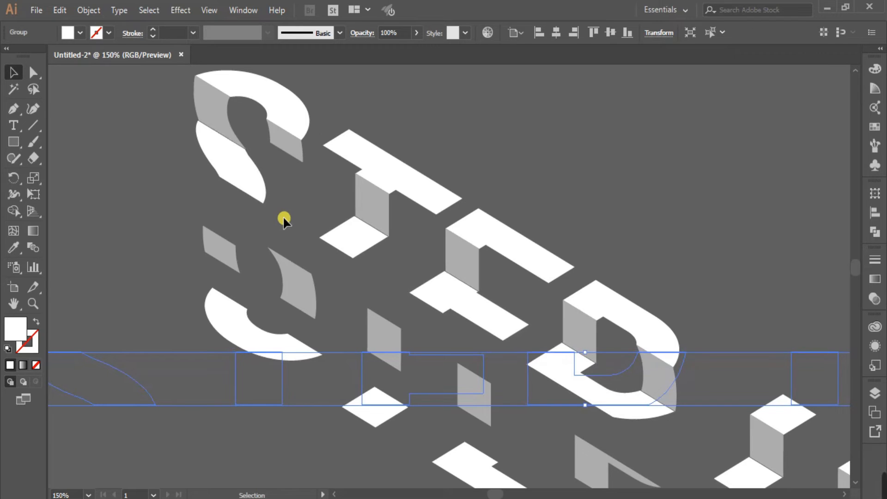
key(Right)
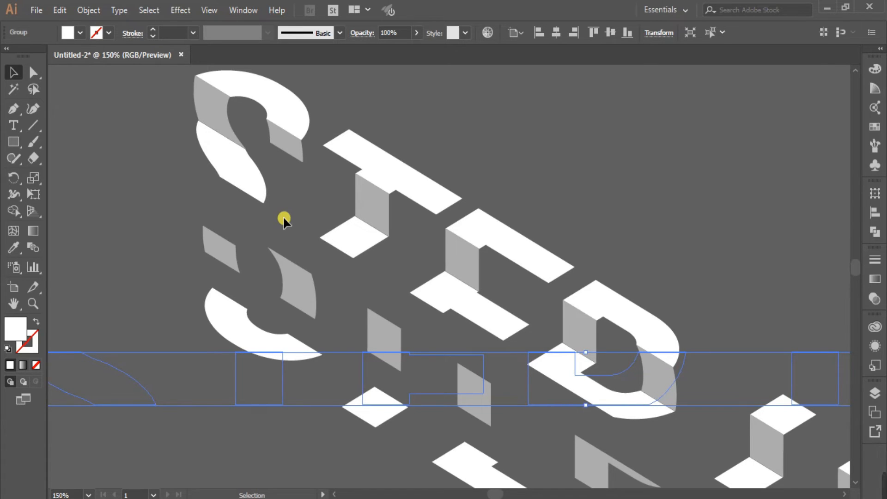
key(Up)
key(Right)
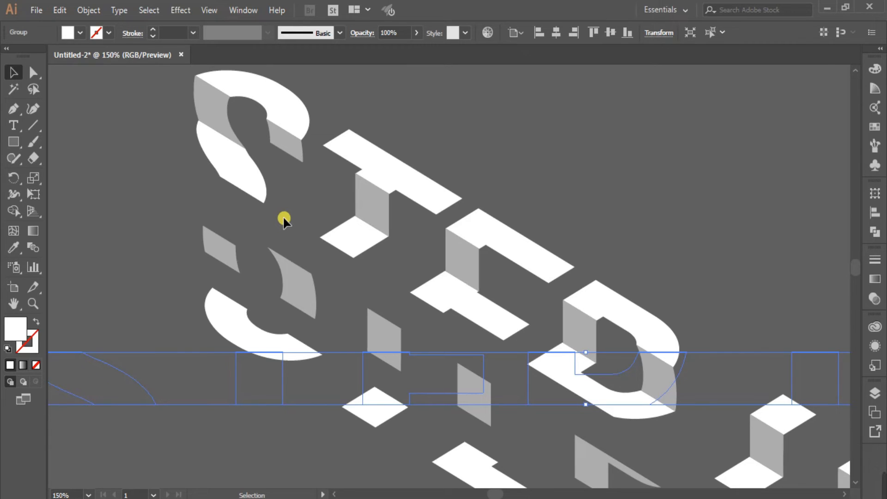
key(Right)
key(Left)
key(Right)
key(Right)
key(Down)
key(Down)
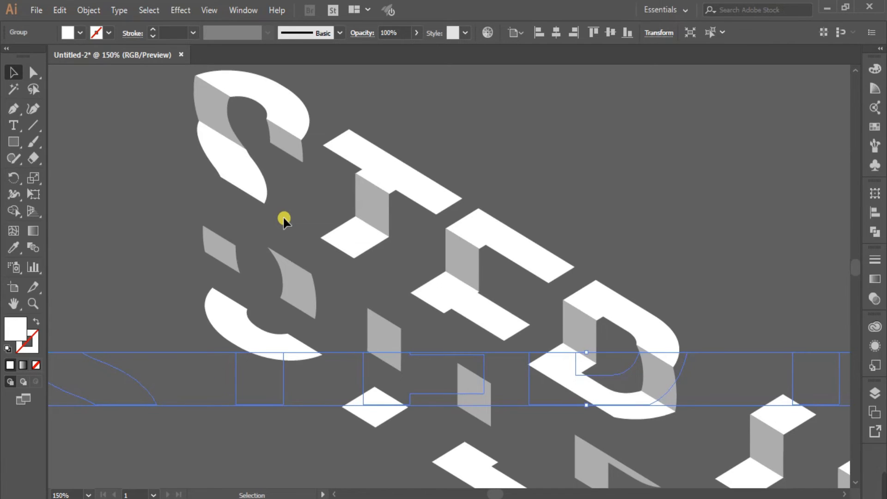
key(Left)
key(Right)
click(112, 154)
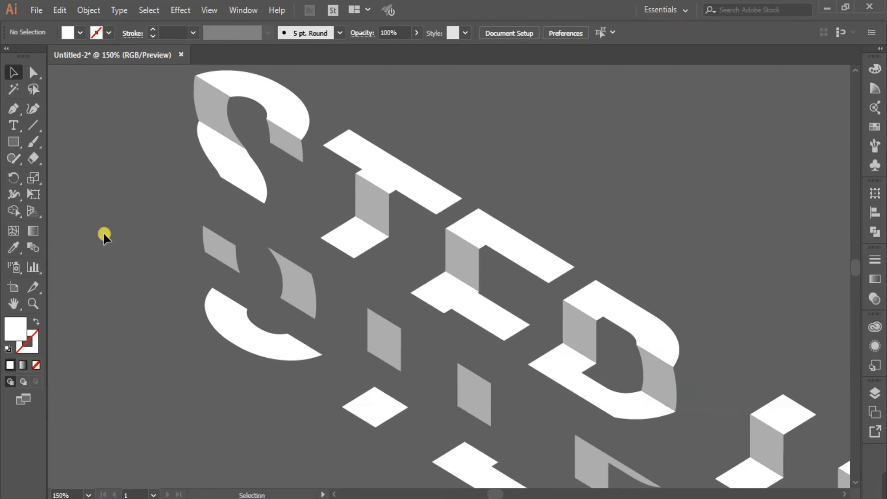
Step: Nudge the shaded fourth strip group up and left until its upper edges join the white third strip's lower edges, and deselect it
click(217, 254)
key(Up)
key(Up)
key(Up)
key(Up)
key(Up)
key(Up)
key(Up)
key(Up)
key(Up)
key(Up)
key(Up)
key(Up)
key(Up)
key(Up)
key(Up)
key(Up)
key(Up)
key(Up)
key(Up)
key(Up)
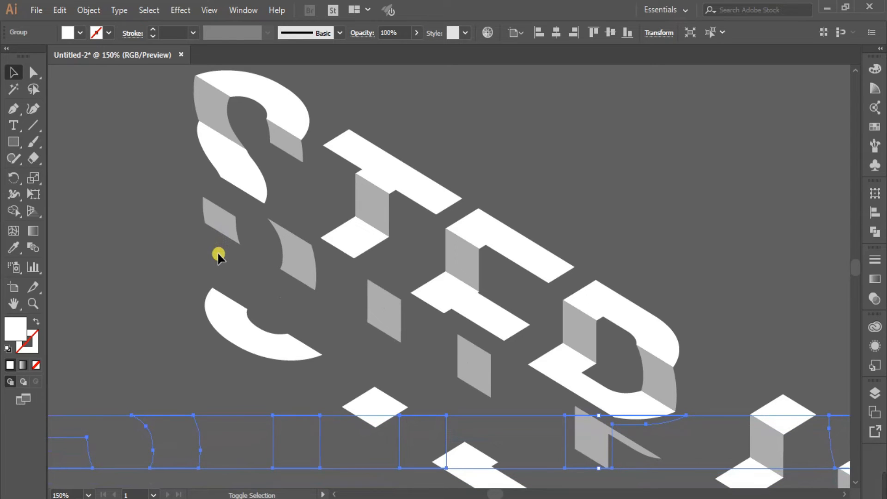
key(Right)
key(Right)
key(Right)
key(Right)
key(Right)
key(Right)
key(Right)
key(Right)
key(Right)
key(Right)
key(Right)
key(Right)
key(Right)
key(Right)
key(Left)
key(Left)
key(Left)
key(Left)
key(Left)
key(Left)
key(Left)
key(Left)
key(Left)
key(Left)
key(Left)
key(Left)
key(Left)
key(Left)
key(Left)
key(Left)
key(Left)
key(Left)
key(Left)
key(Left)
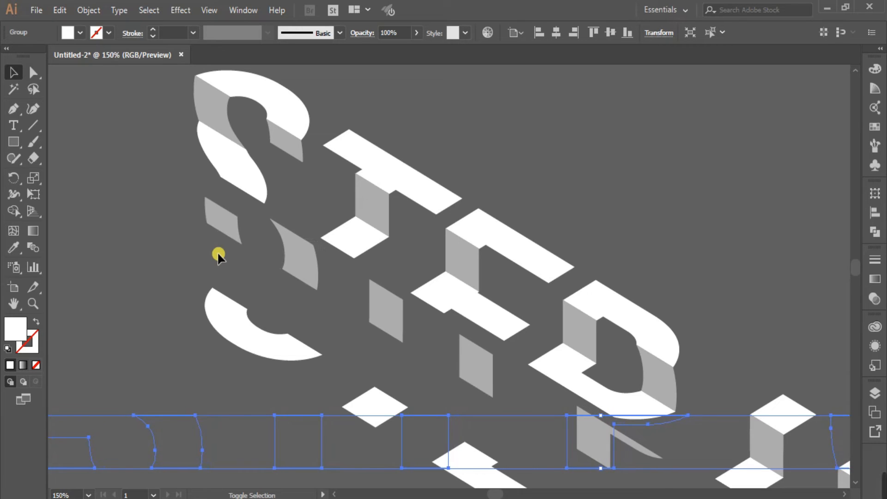
key(Left)
key(Left)
key(Left)
key(Left)
key(Left)
key(Left)
key(Left)
key(Left)
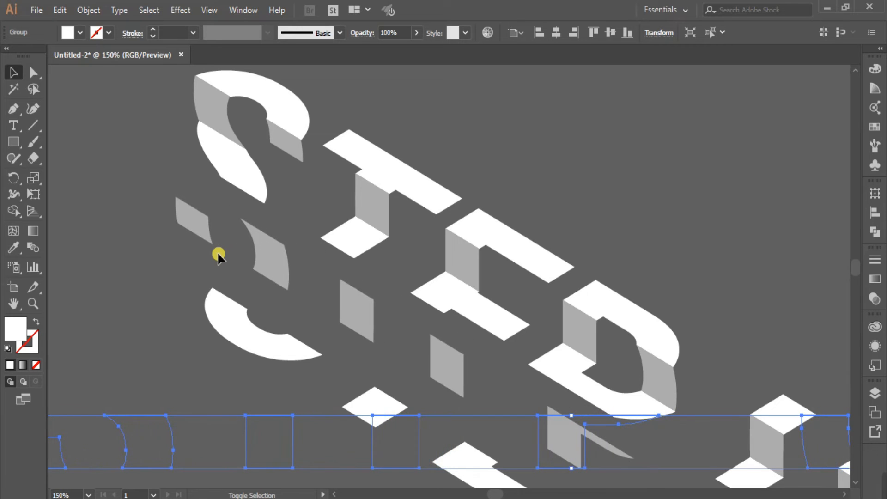
key(Up)
key(Up)
key(Up)
key(Up)
key(Up)
key(Up)
key(Up)
key(Up)
key(Up)
key(Up)
key(Up)
key(Up)
key(Up)
key(Up)
key(Up)
key(Up)
key(Up)
key(Up)
key(Up)
key(Up)
key(Up)
key(Up)
key(Up)
key(Up)
key(Up)
key(Up)
key(Up)
key(Up)
key(Up)
key(Up)
key(Up)
key(Up)
key(Up)
key(Up)
key(Up)
key(Up)
key(Up)
key(Up)
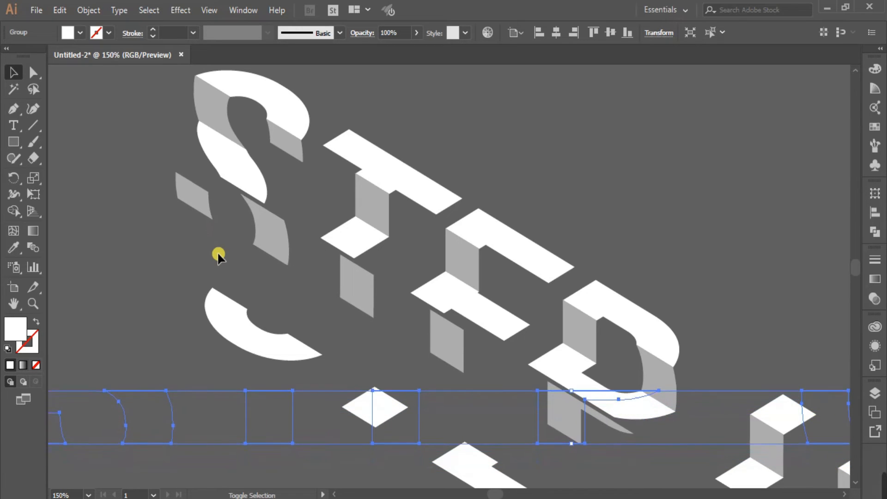
key(Left)
key(Left)
key(Left)
key(Left)
key(Left)
key(Left)
key(Left)
key(Left)
key(Left)
key(Left)
key(Left)
key(Left)
key(Left)
key(Left)
key(Left)
key(Left)
key(Left)
key(Left)
key(Left)
key(Left)
key(Left)
key(Left)
key(Left)
key(Left)
key(Left)
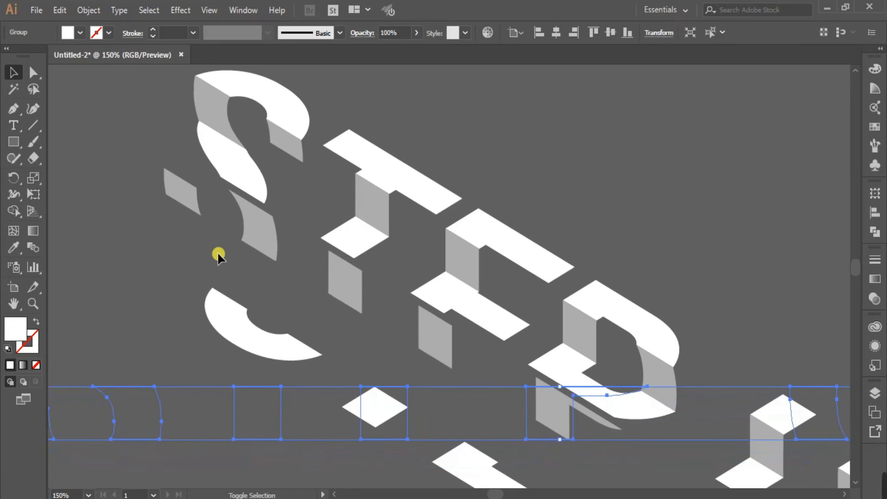
key(Up)
key(Up)
key(Up)
key(Up)
key(Up)
key(Up)
key(Up)
key(Up)
key(Up)
key(Up)
key(Up)
key(Up)
key(Up)
key(Up)
key(Up)
key(Up)
key(Up)
key(Up)
key(Up)
key(Up)
key(Up)
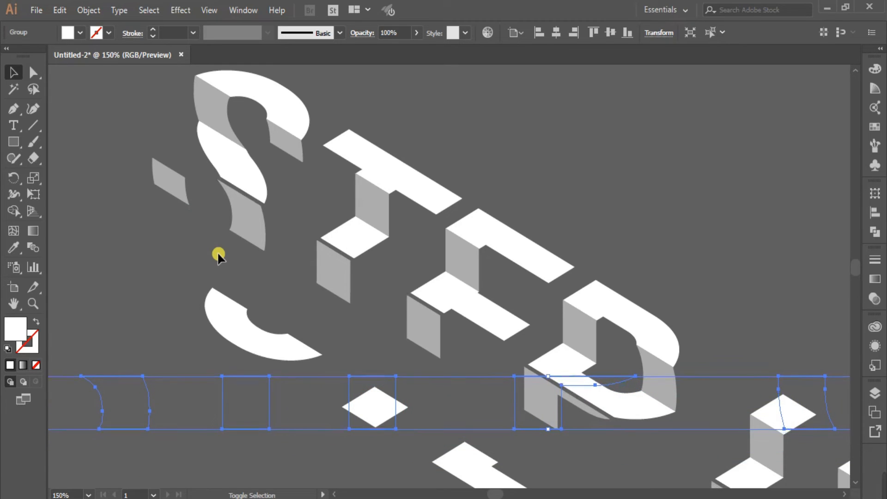
key(Right)
key(Right)
key(Right)
key(Right)
key(Right)
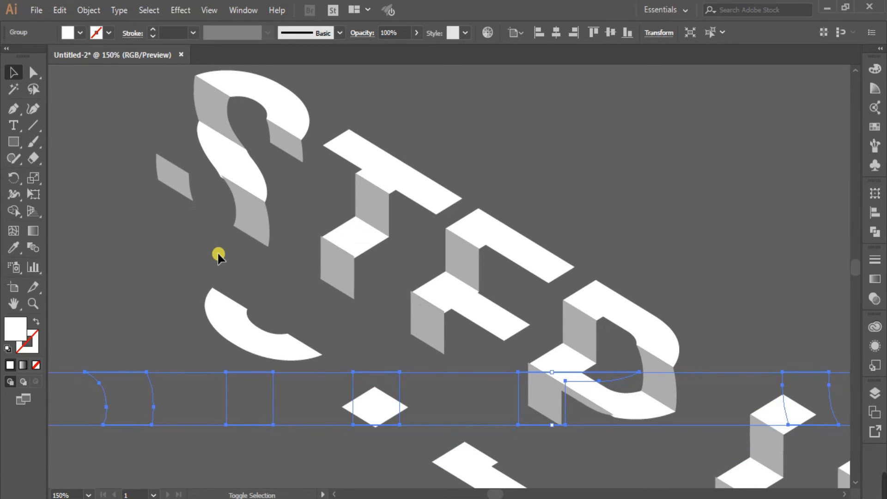
key(Down)
key(Down)
key(Down)
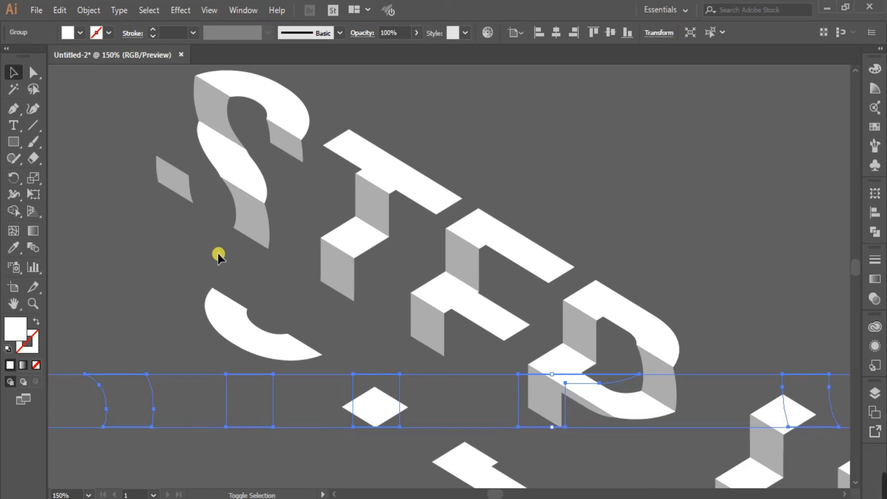
key(Down)
key(Down)
key(Up)
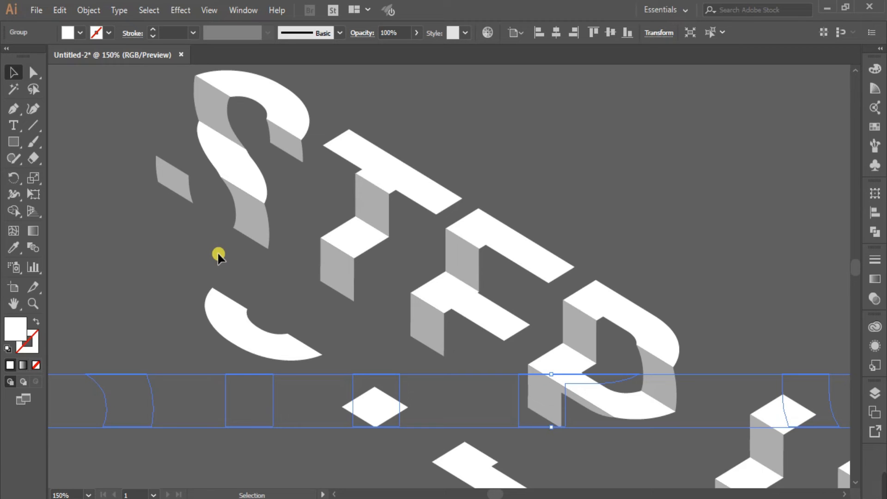
click(119, 253)
Step: Move the white fifth strip group up and left, nudge it until its upper edges join the shaded fourth strip's lower edges, and deselect it
drag(258, 333, 218, 248)
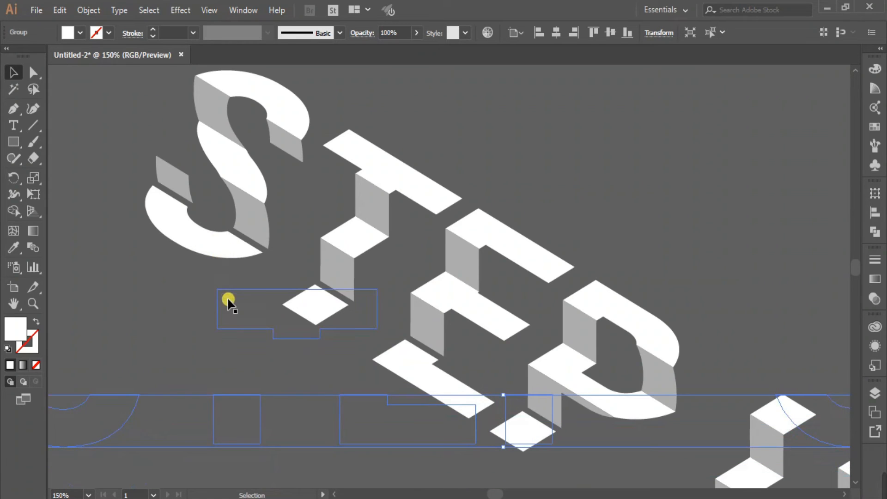
key(Up)
key(Up)
key(Right)
key(Right)
key(Down)
key(Down)
key(Right)
key(Right)
key(Right)
key(Right)
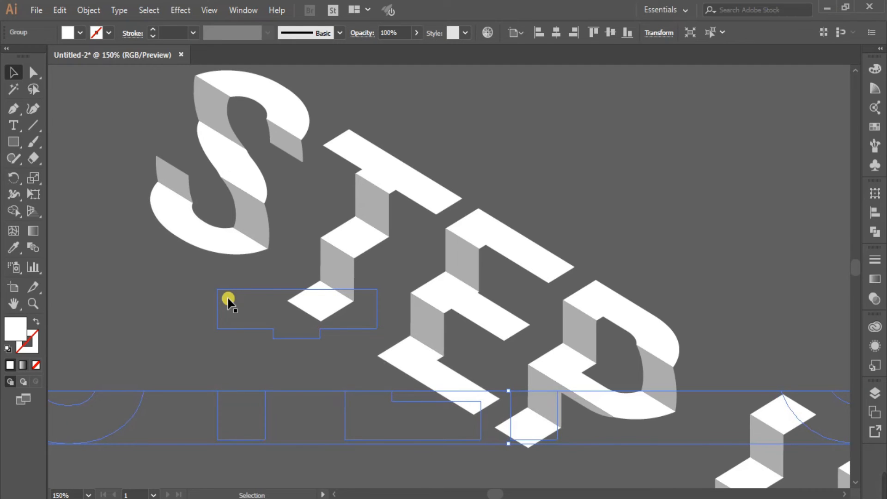
key(Down)
key(Down)
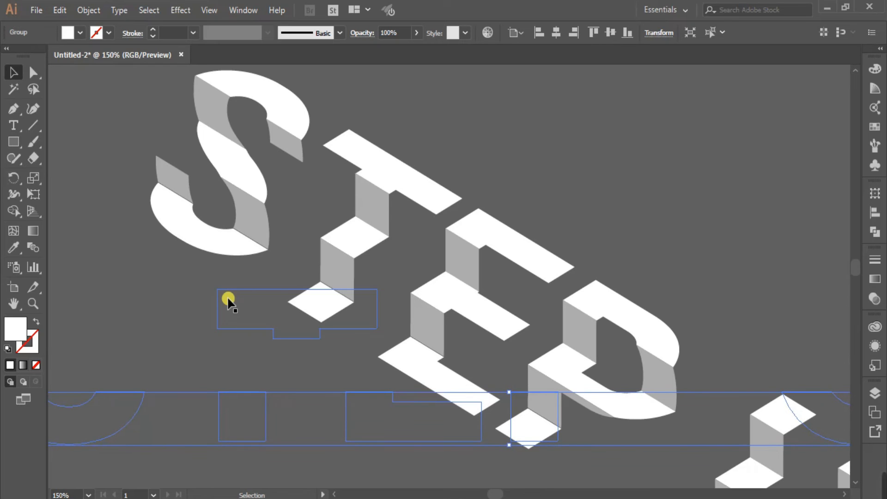
key(Right)
key(Up)
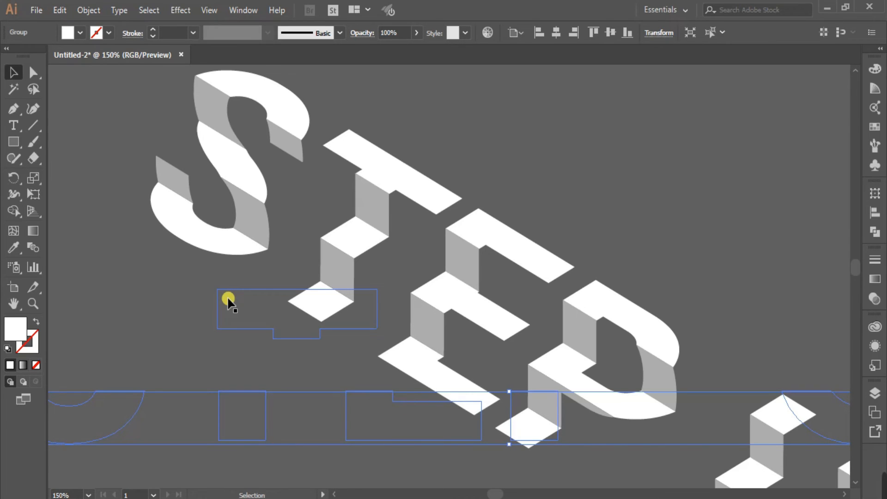
click(121, 225)
Step: Select all the strips of the STEP UP lettering and group them into one object
scroll(158, 274, down, 1)
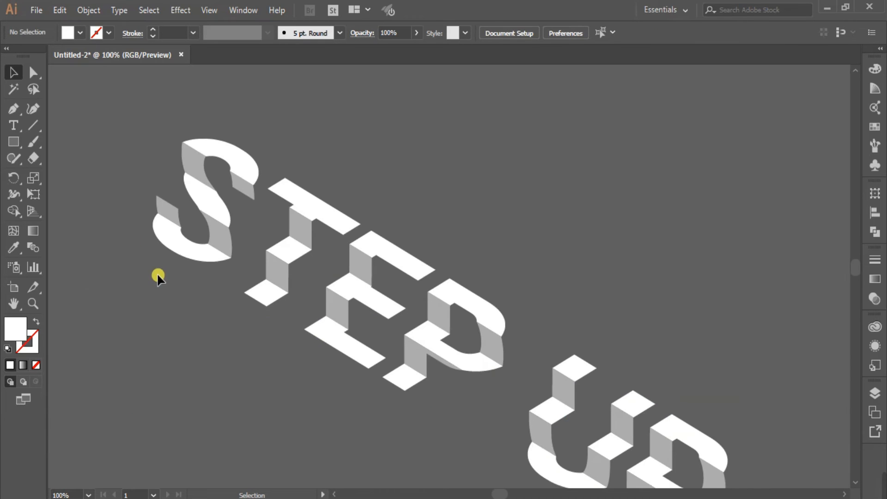
scroll(589, 238, down, 1)
scroll(549, 336, down, 1)
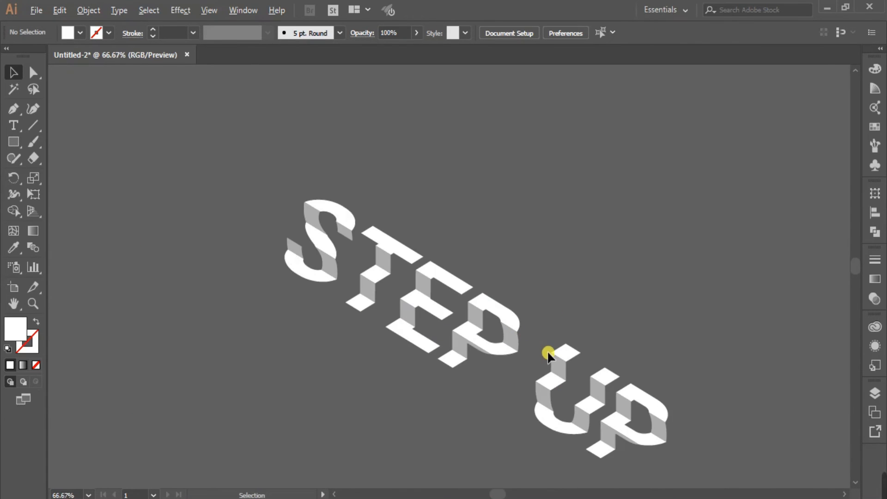
drag(564, 300, 513, 222)
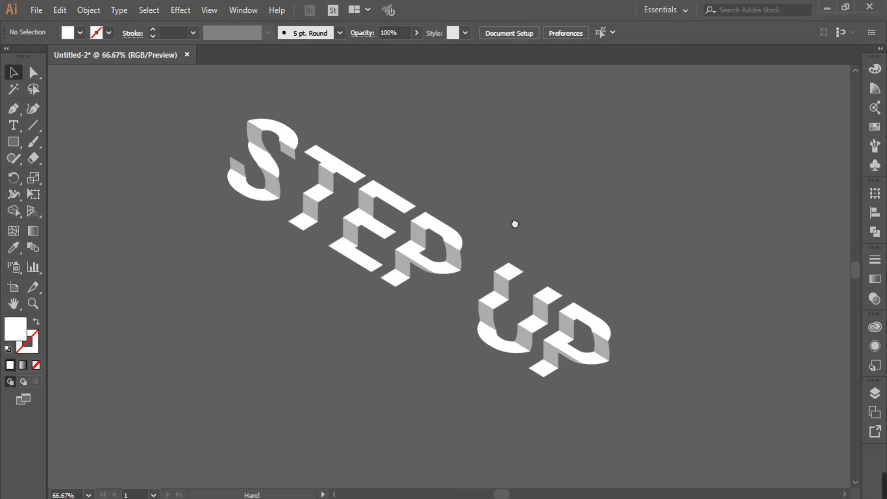
scroll(238, 134, down, 1)
drag(204, 71, 619, 359)
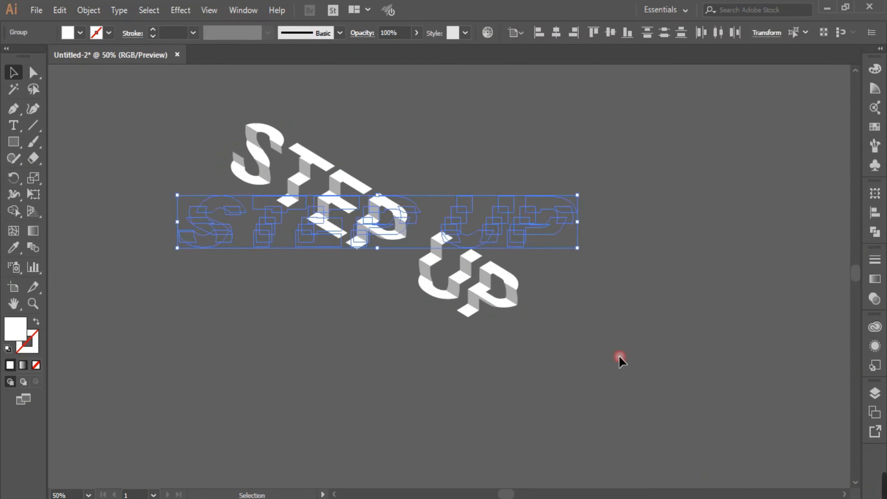
right_click(506, 217)
click(556, 303)
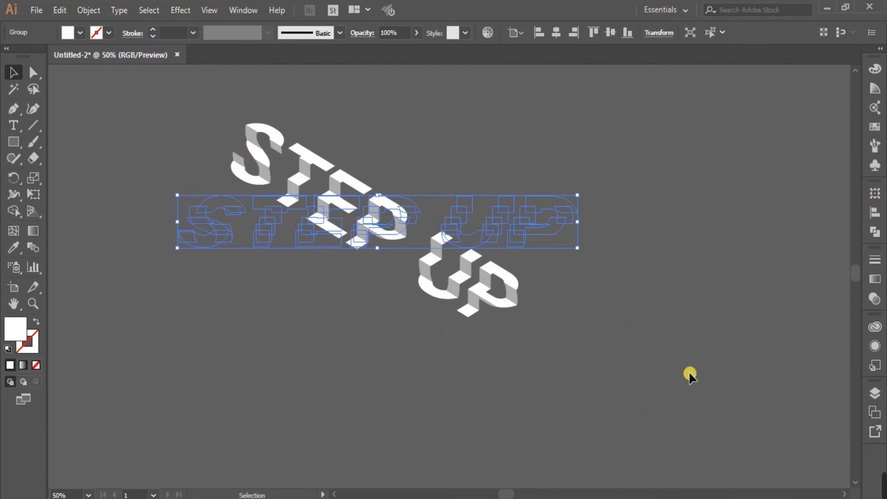
Step: Move the grouped STEP UP text across the canvas to just beside the artboard and deselect it
scroll(689, 371, down, 1)
drag(688, 371, 470, 356)
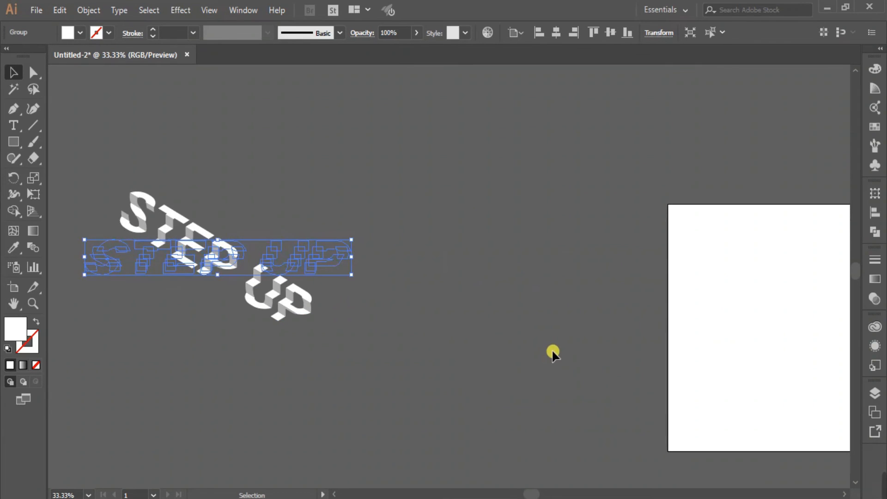
drag(257, 259, 537, 286)
drag(770, 378, 546, 393)
drag(589, 413, 218, 349)
Step: Create a rectangle 1920 px wide and 1080 px high on the artboard
click(14, 142)
click(407, 230)
click(302, 185)
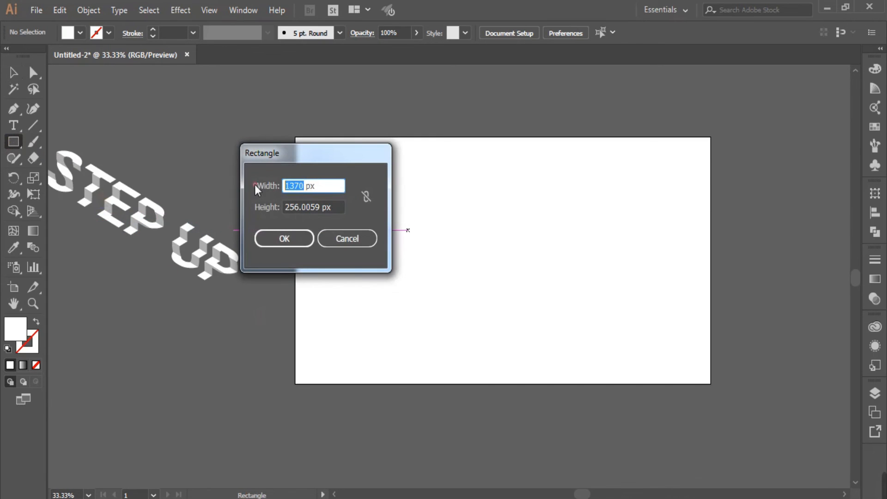
text(192)
click(318, 206)
drag(318, 207, 237, 192)
text(1)
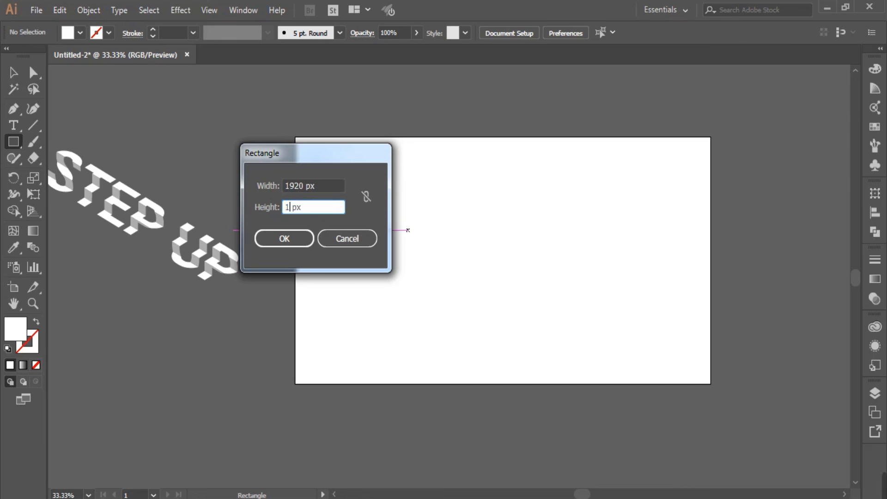
text(080-)
key(BackSpace)
click(294, 239)
Step: Fill the rectangle with black and centre it horizontally and vertically on the artboard
click(14, 72)
click(875, 68)
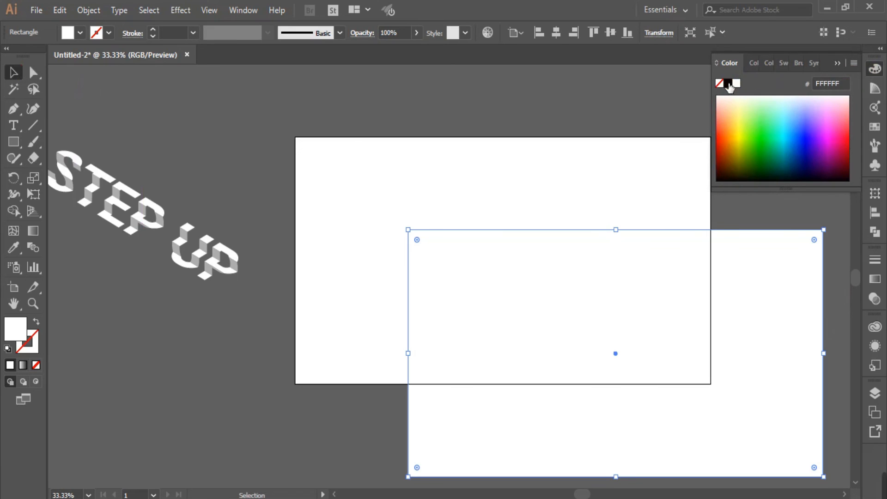
click(728, 84)
click(840, 61)
click(555, 31)
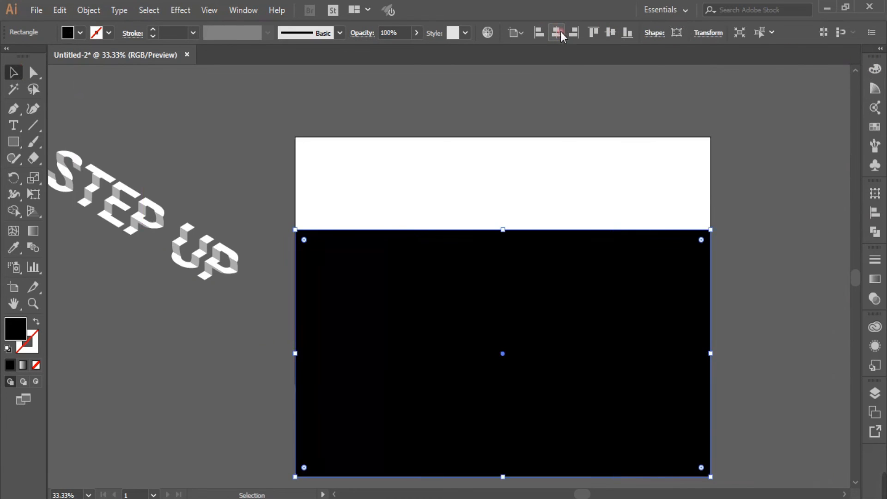
click(612, 32)
Step: Lock the black background rectangle
right_click(406, 160)
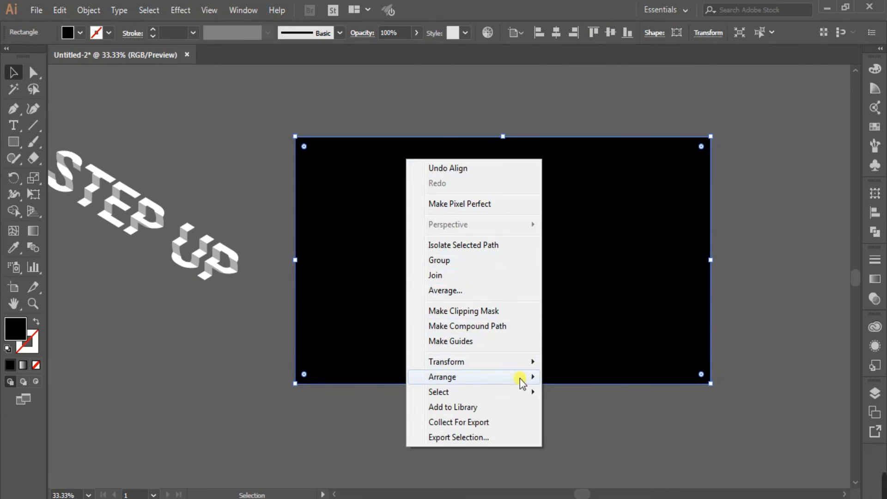
mouse_move(518, 366)
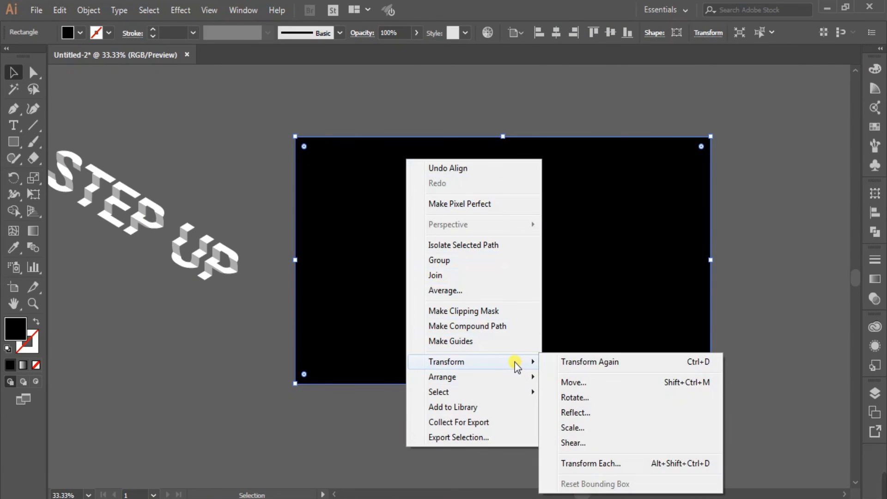
click(309, 234)
click(373, 192)
click(89, 9)
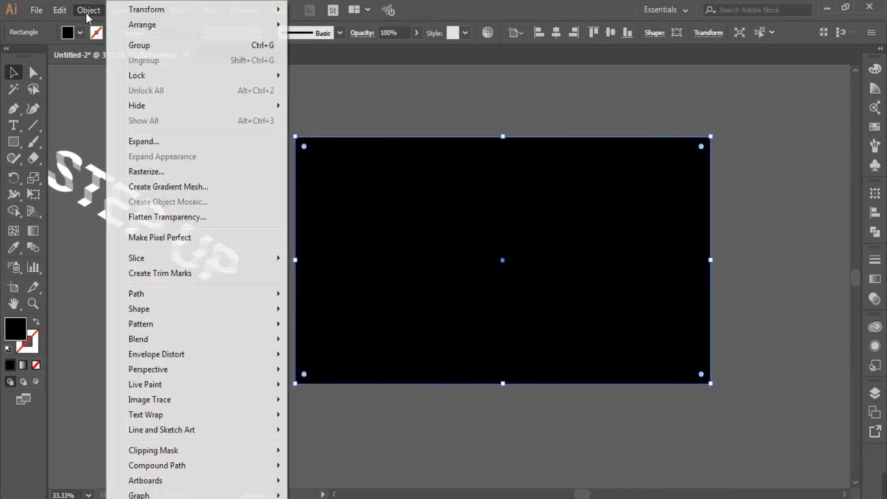
mouse_move(284, 76)
click(335, 76)
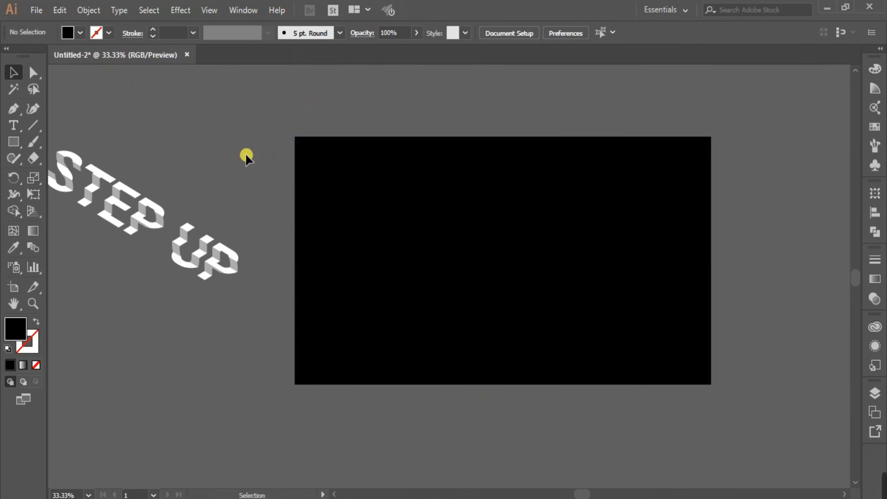
Step: Move the grouped STEP UP text onto the artboard, bring it in front of the black background, and deselect it
drag(169, 208, 439, 221)
drag(505, 231, 596, 238)
right_click(512, 230)
mouse_move(616, 368)
click(689, 366)
click(198, 245)
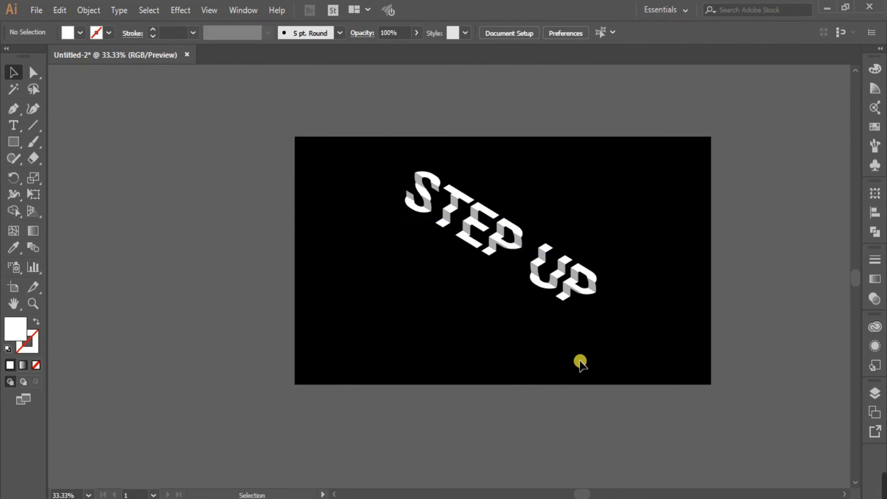
Step: Shift the STEP UP text slightly down on the black background and deselect it
scroll(558, 334, up, 2)
key(space)
drag(557, 330, 560, 419)
drag(561, 316, 550, 363)
click(677, 373)
Step: Select the STEP UP text group and enlarge it proportionally so it fills more of the black background
scroll(664, 370, down, 1)
key(space)
drag(679, 422, 620, 370)
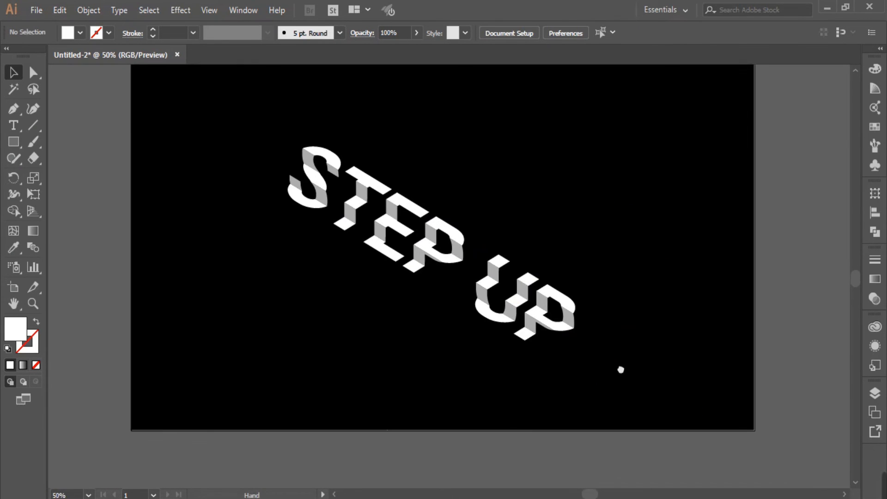
click(531, 320)
drag(634, 272, 786, 368)
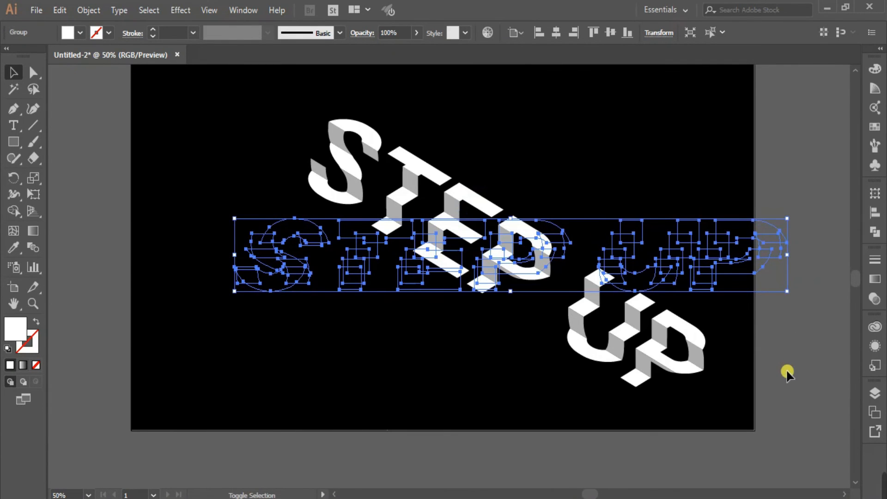
Step: Centre the enlarged STEP UP text group horizontally and vertically on the artboard and deselect it
click(226, 174)
click(422, 226)
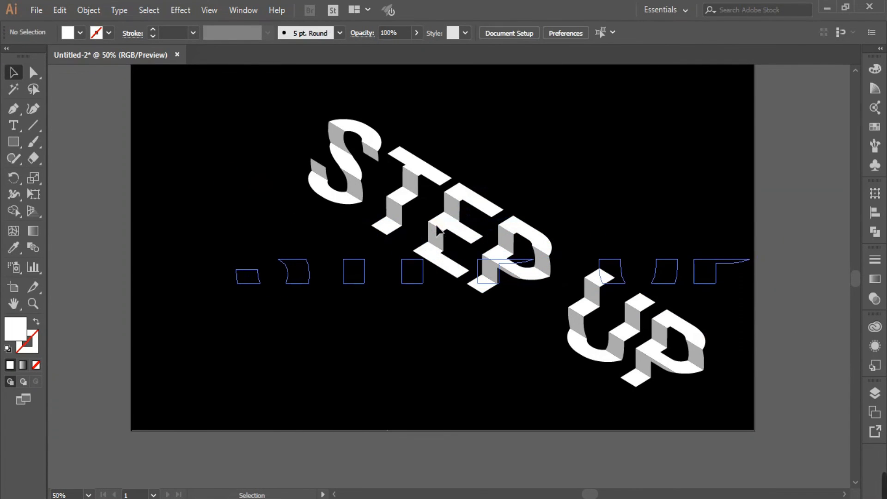
click(556, 32)
click(612, 33)
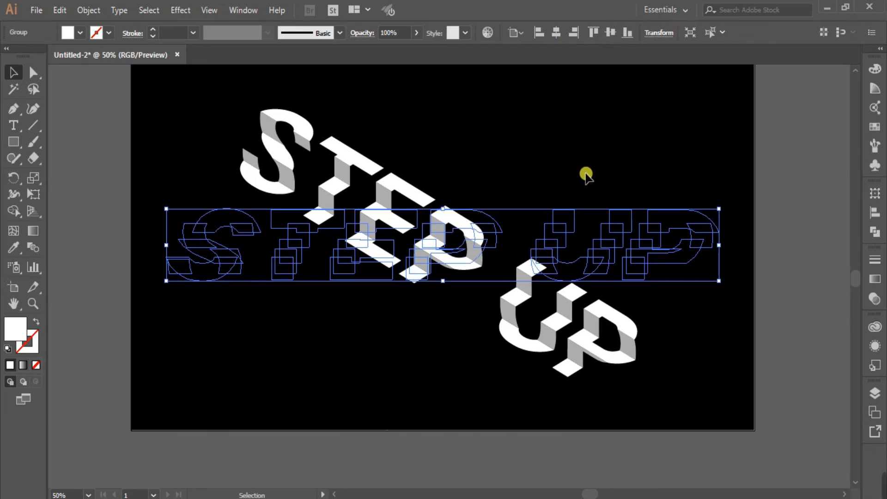
click(415, 297)
drag(440, 337, 443, 380)
ctrl+click(434, 354)
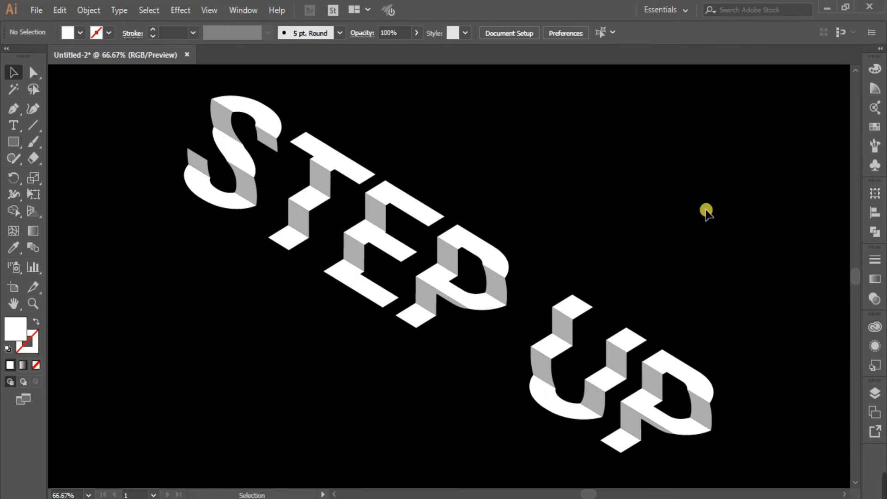
scroll(748, 187, down, 1)
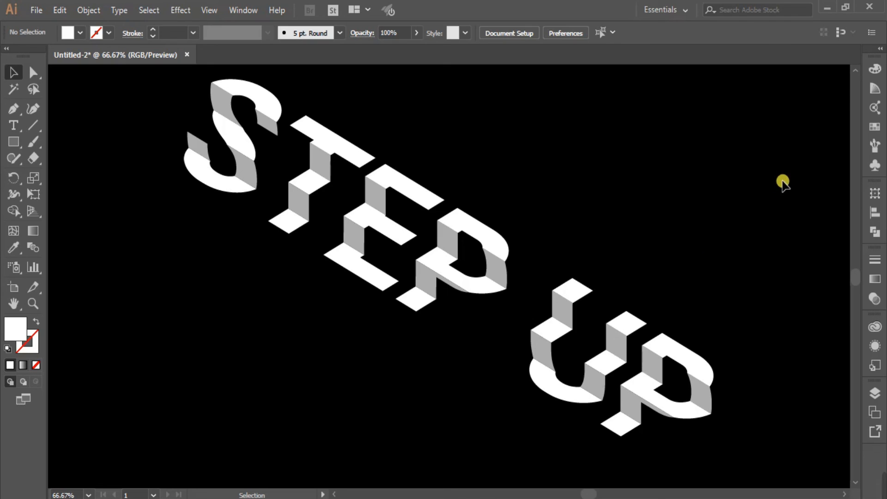